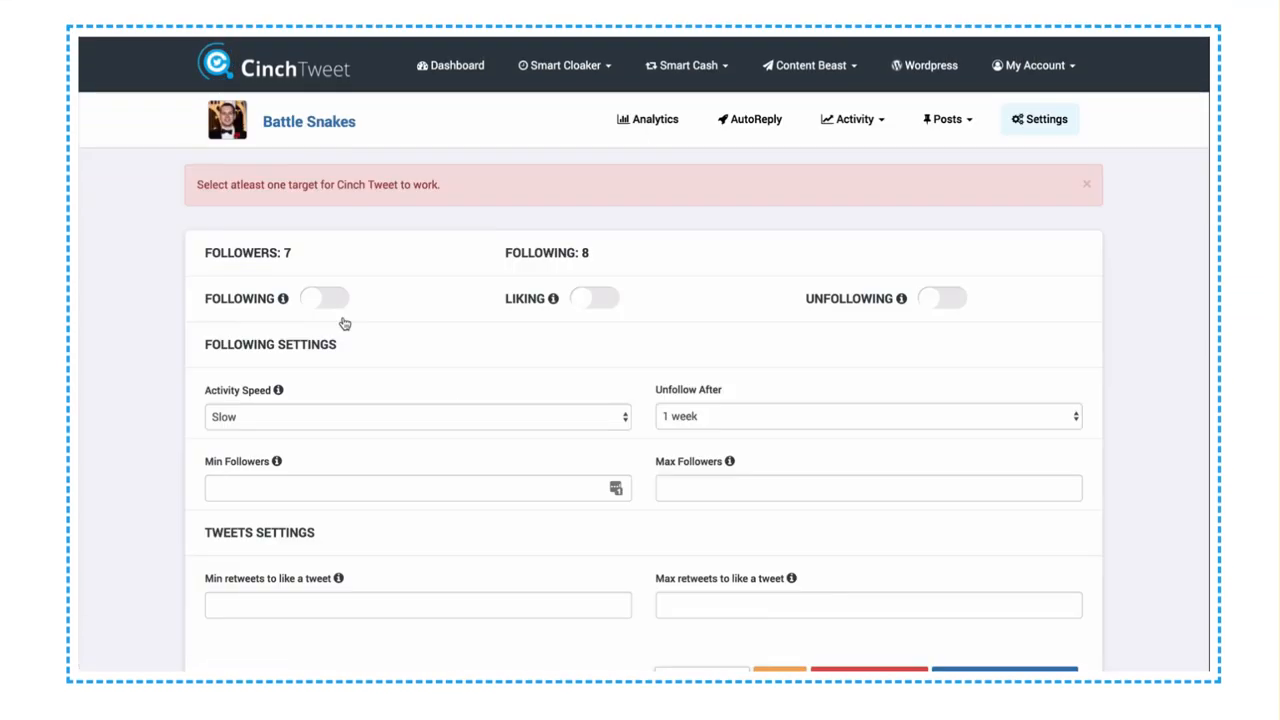
Step: Set the demo video's playback speed to 1.25
click(1013, 651)
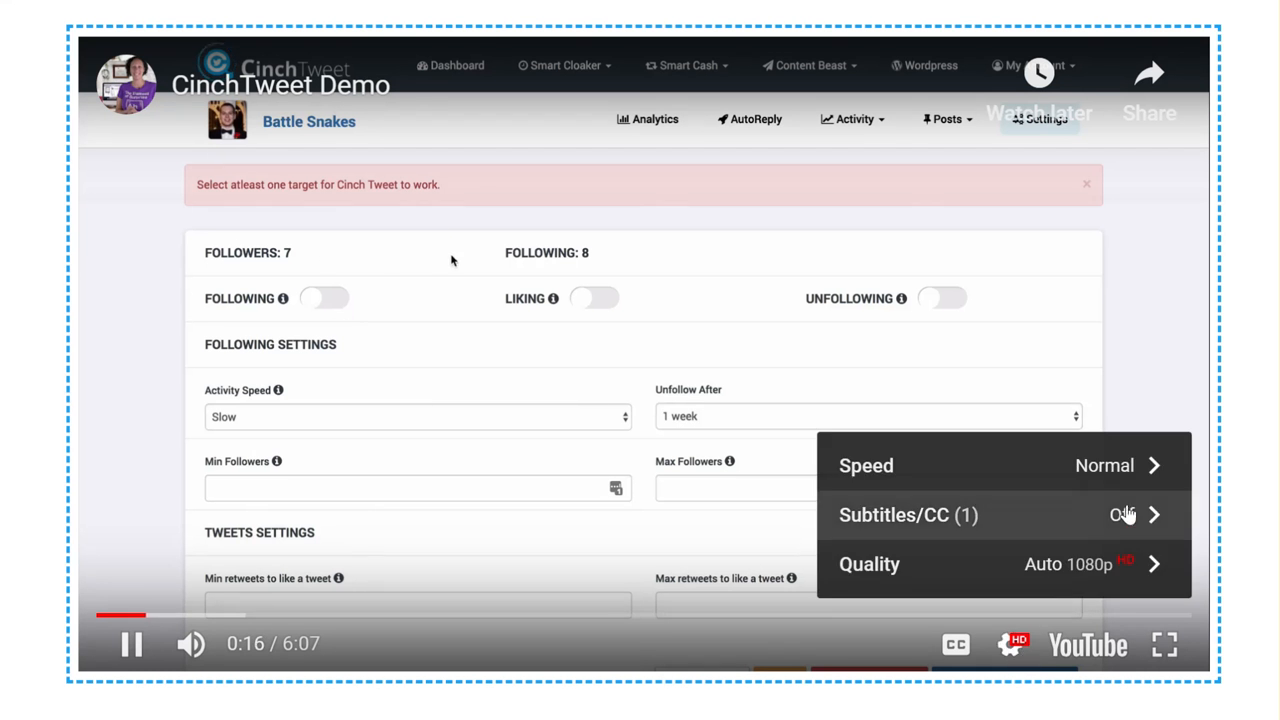
click(1113, 467)
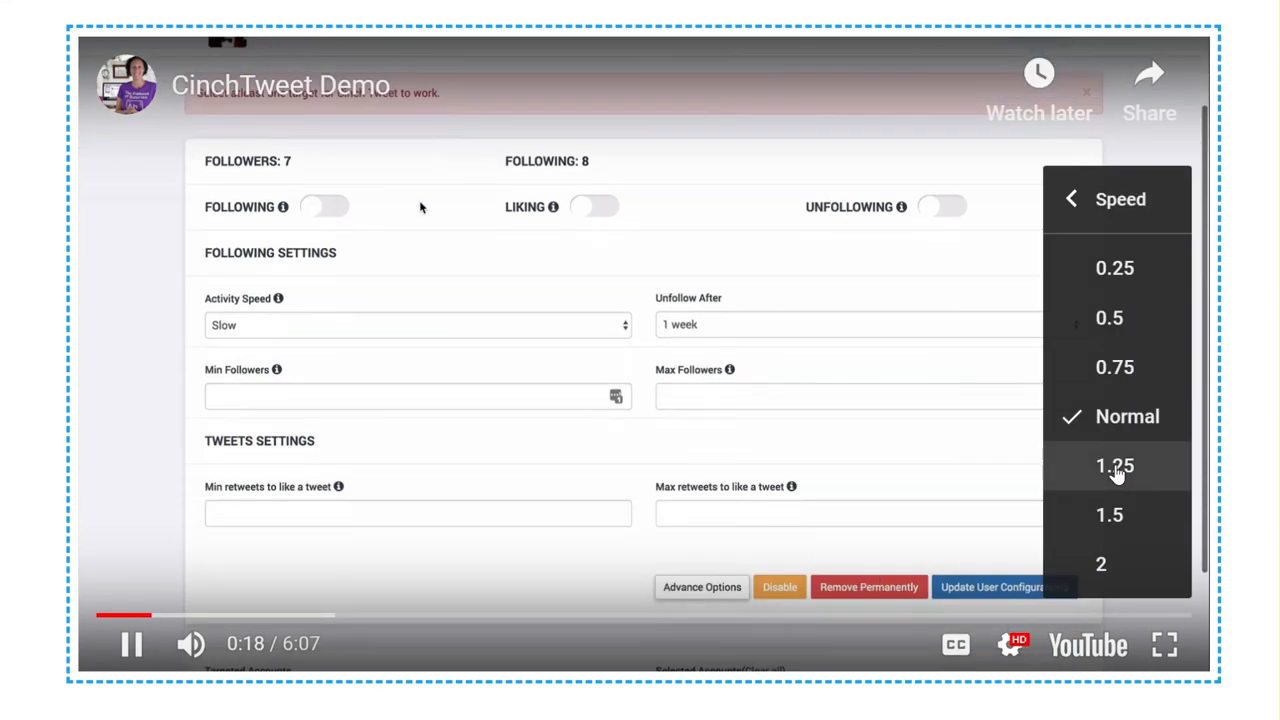
click(1066, 463)
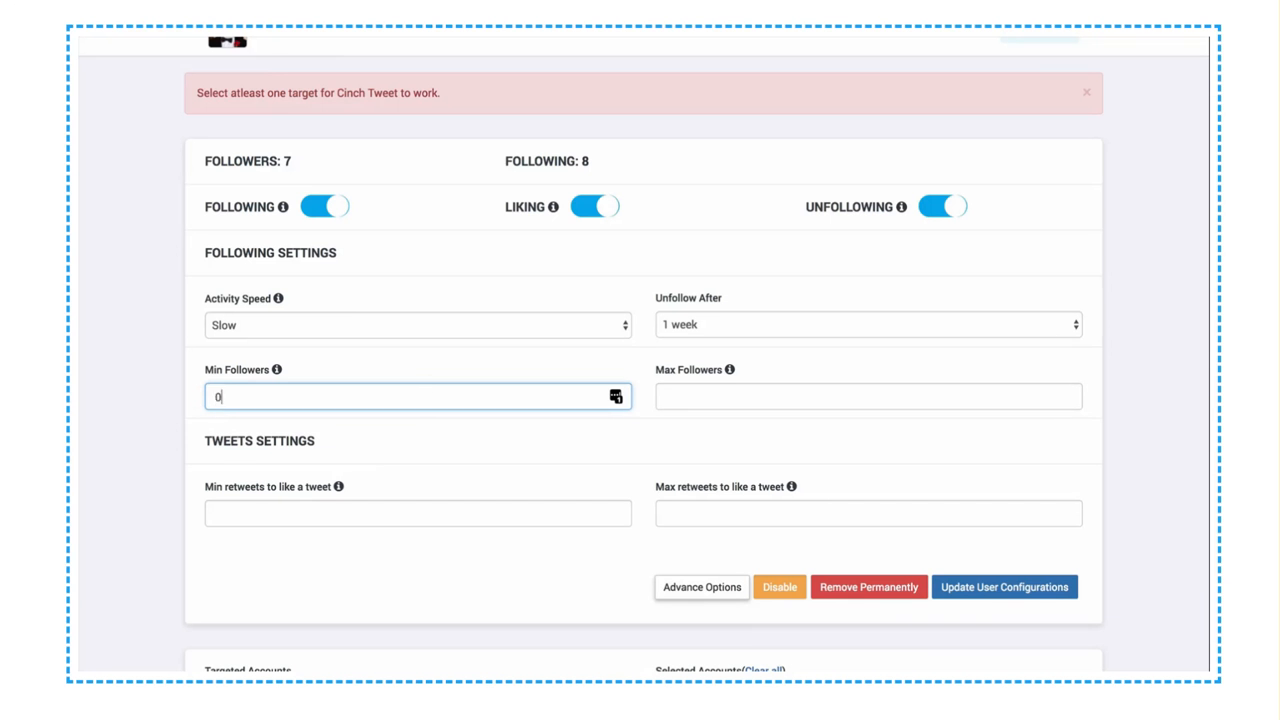
Step: Set the minimum followers to 0 and the maximum followers to 1000 in the following settings
key(BackSpace)
text(500)
key(BackSpace)
key(BackSpace)
key(BackSpace)
click(657, 396)
text(1000)
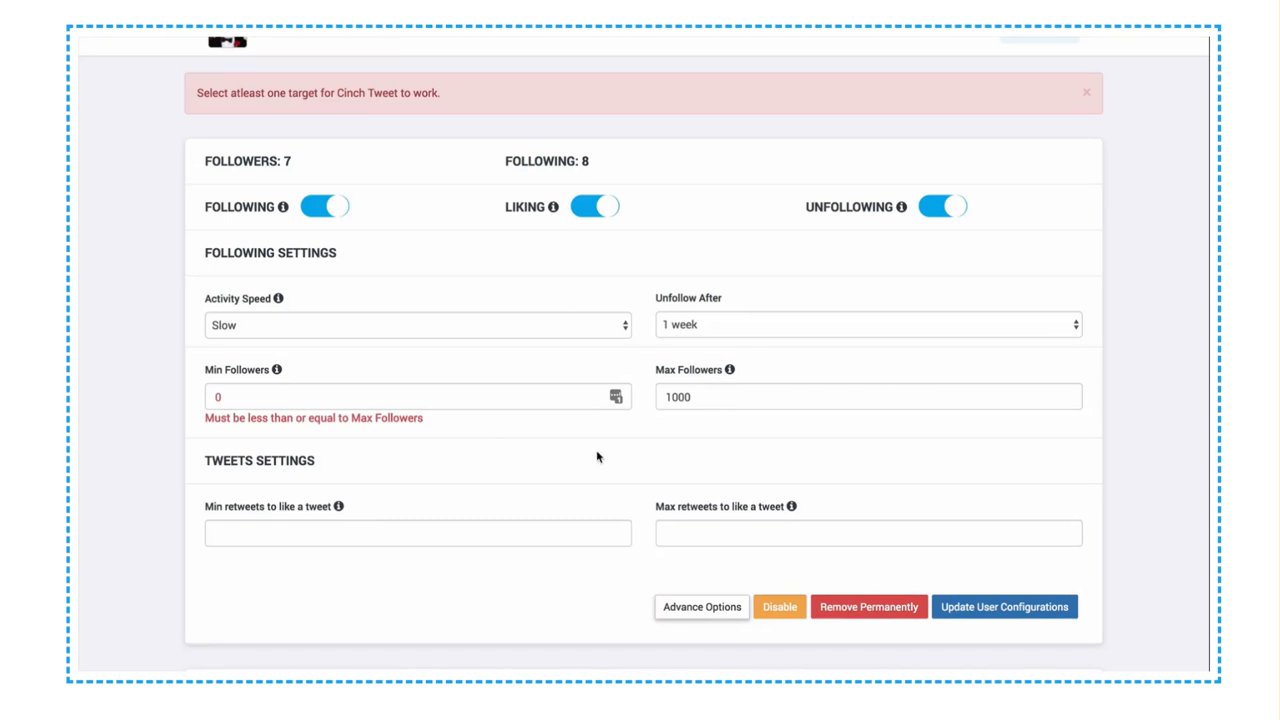
Step: Save the user configuration with the minimum and maximum retweet limits left empty
scroll(500, 508, down, 1)
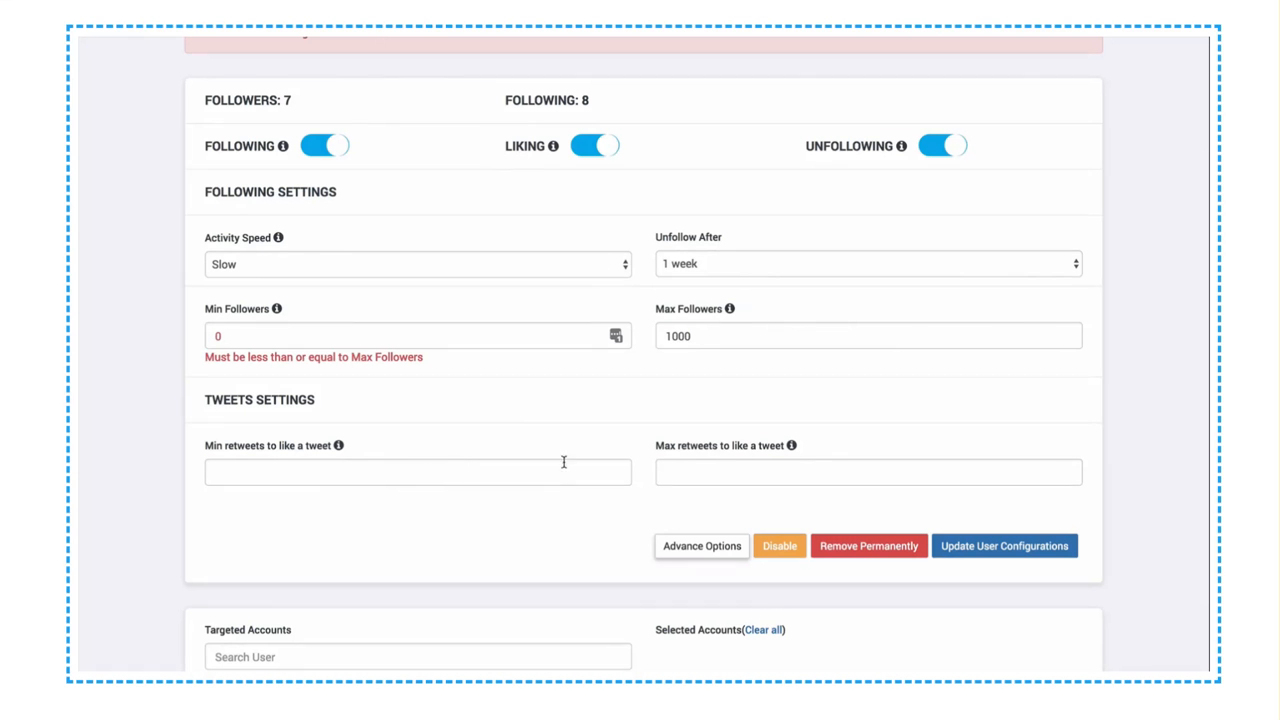
click(687, 473)
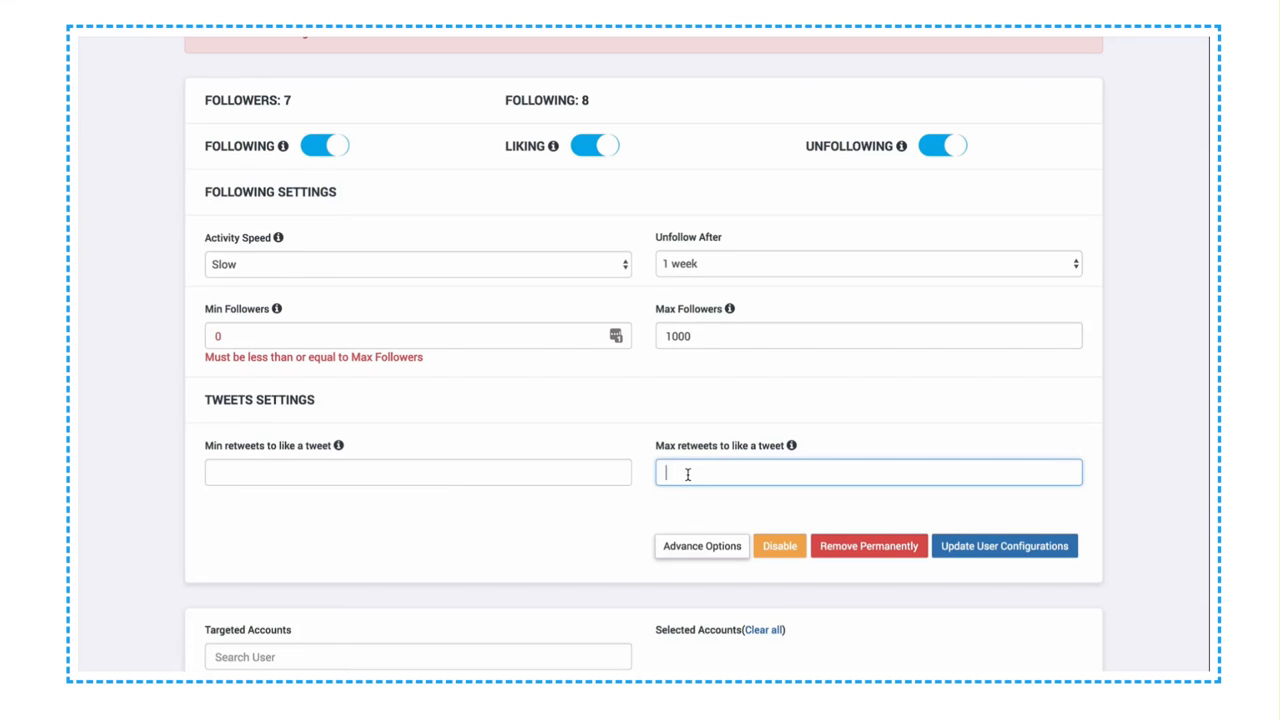
scroll(605, 470, up, 1)
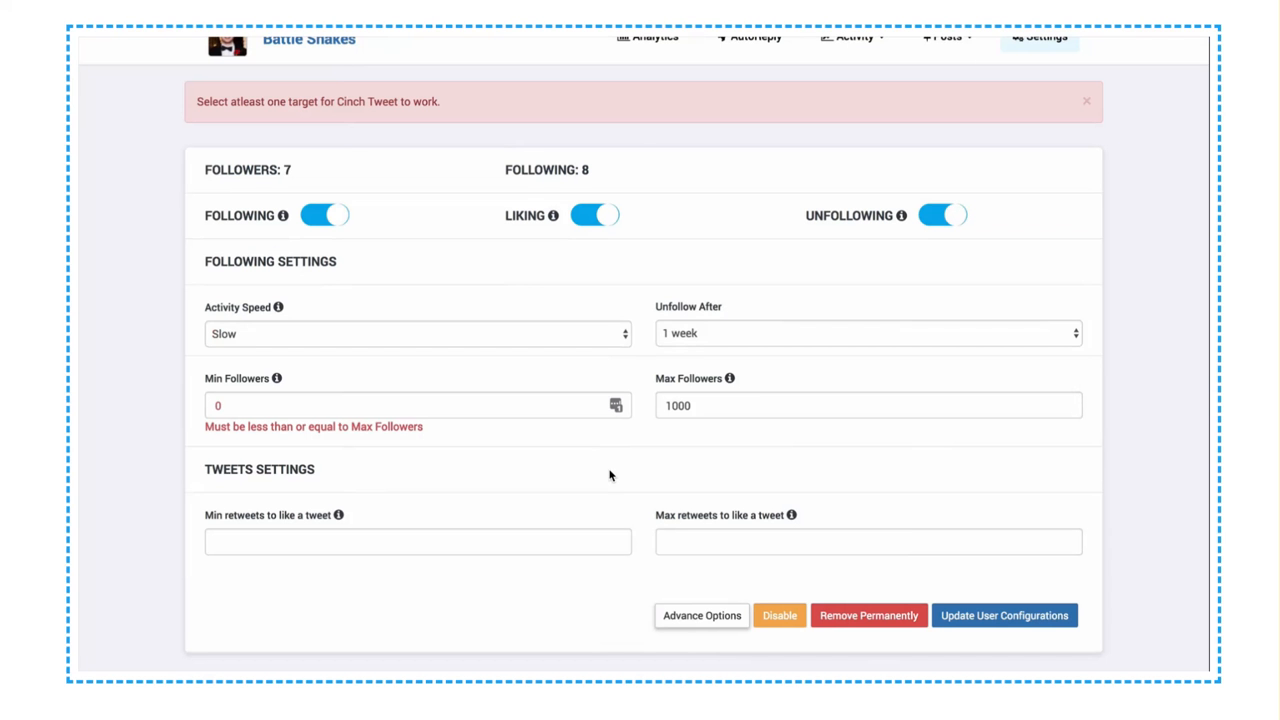
click(987, 620)
Step: Request target account suggestions and list the suggested accounts for the Gaming category
scroll(632, 566, down, 2)
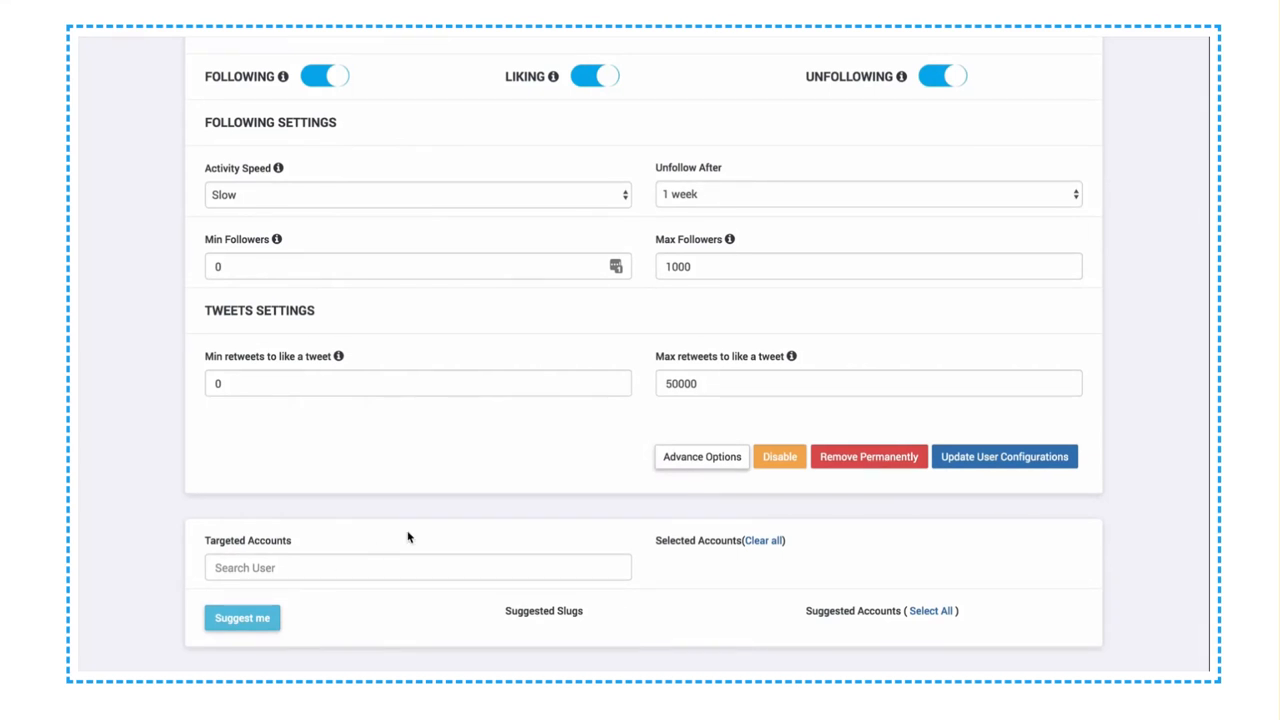
click(288, 568)
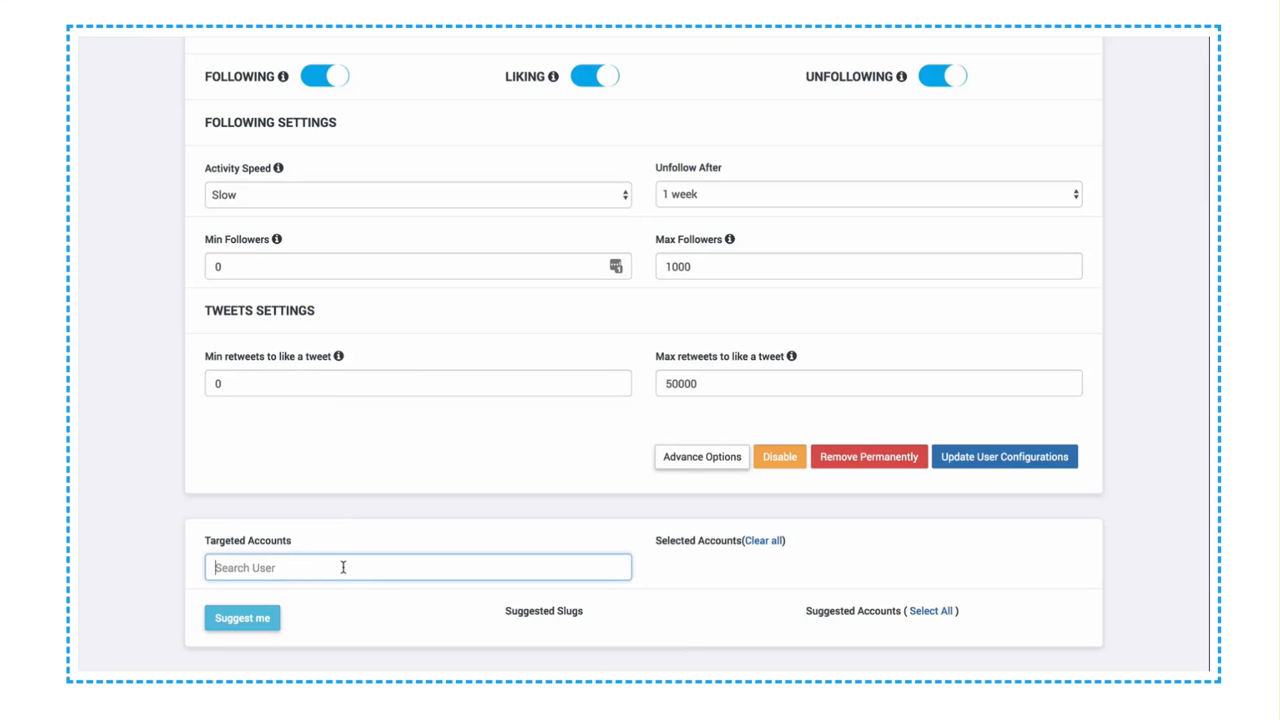
click(249, 620)
scroll(489, 522, down, 2)
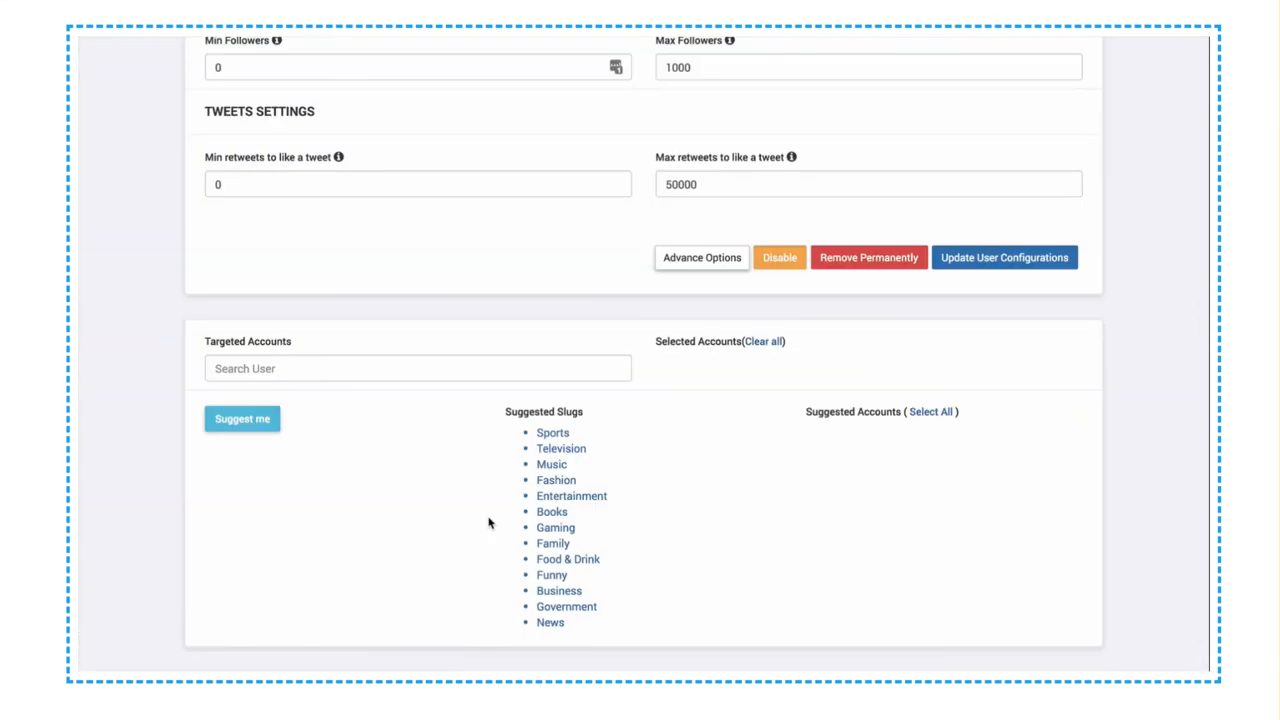
click(558, 530)
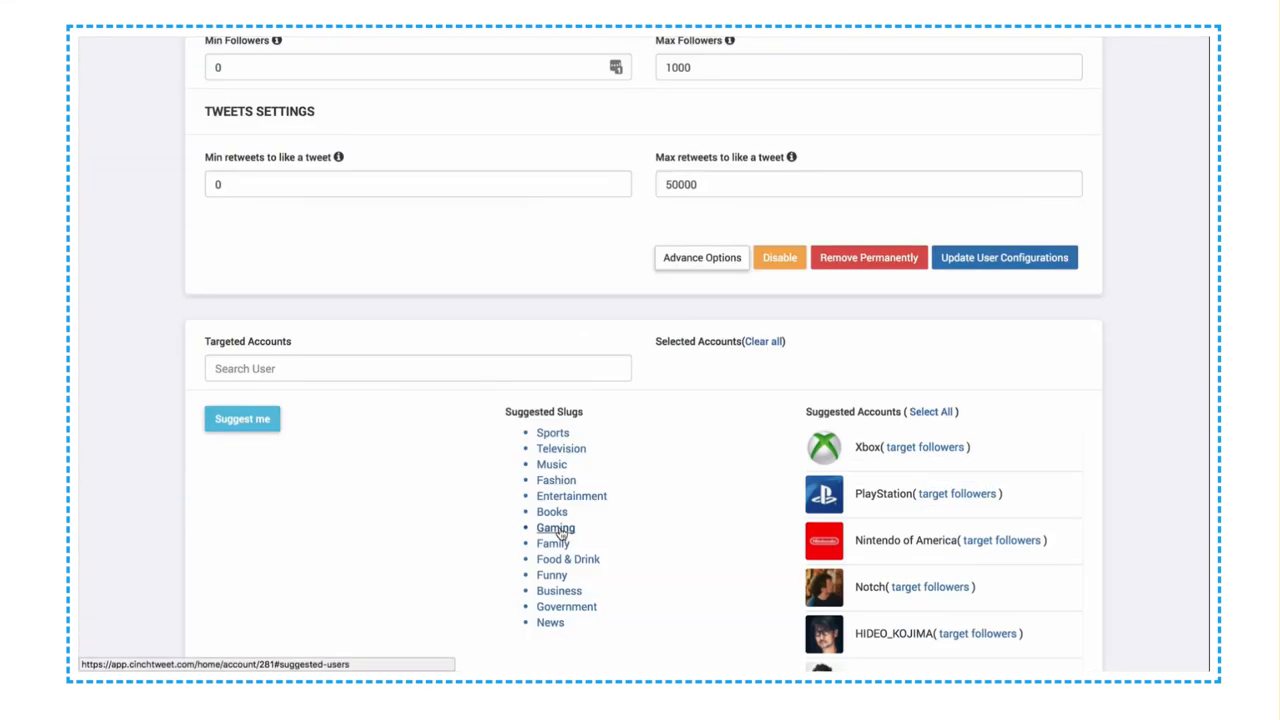
Step: Review the suggested gaming accounts and add all of them to the selected target accounts
scroll(808, 505, down, 3)
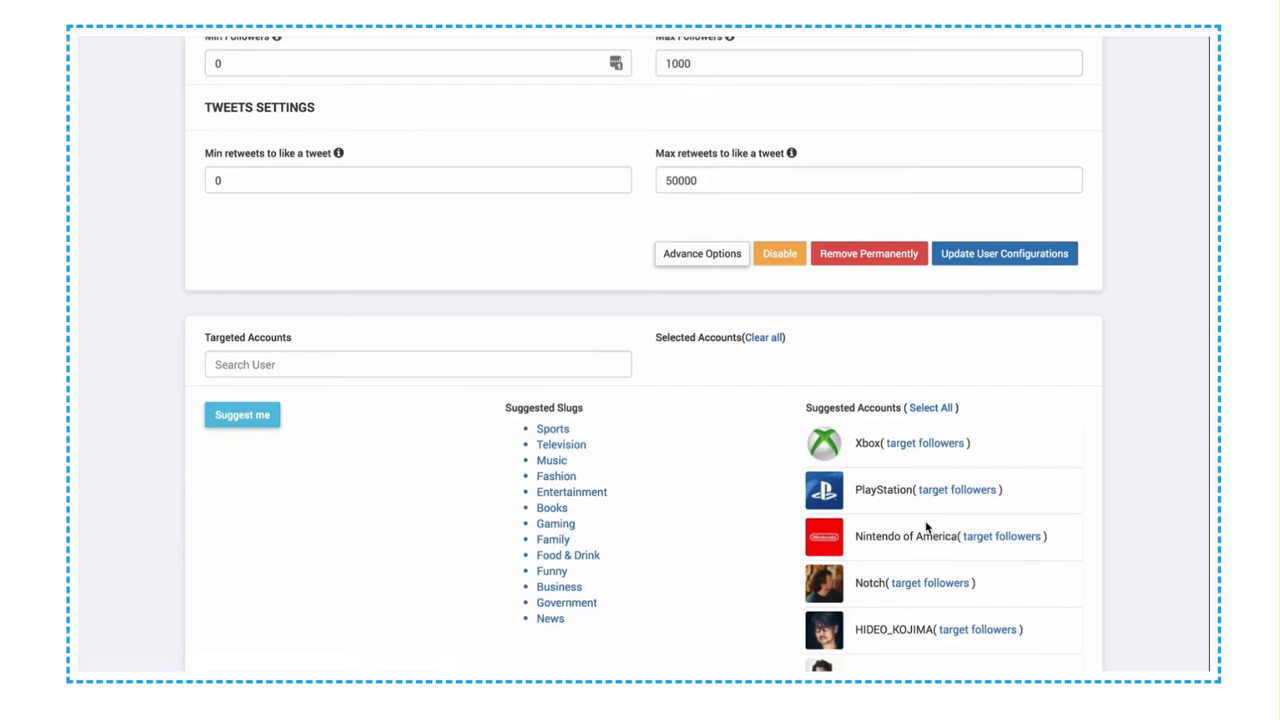
scroll(1012, 440, down, 4)
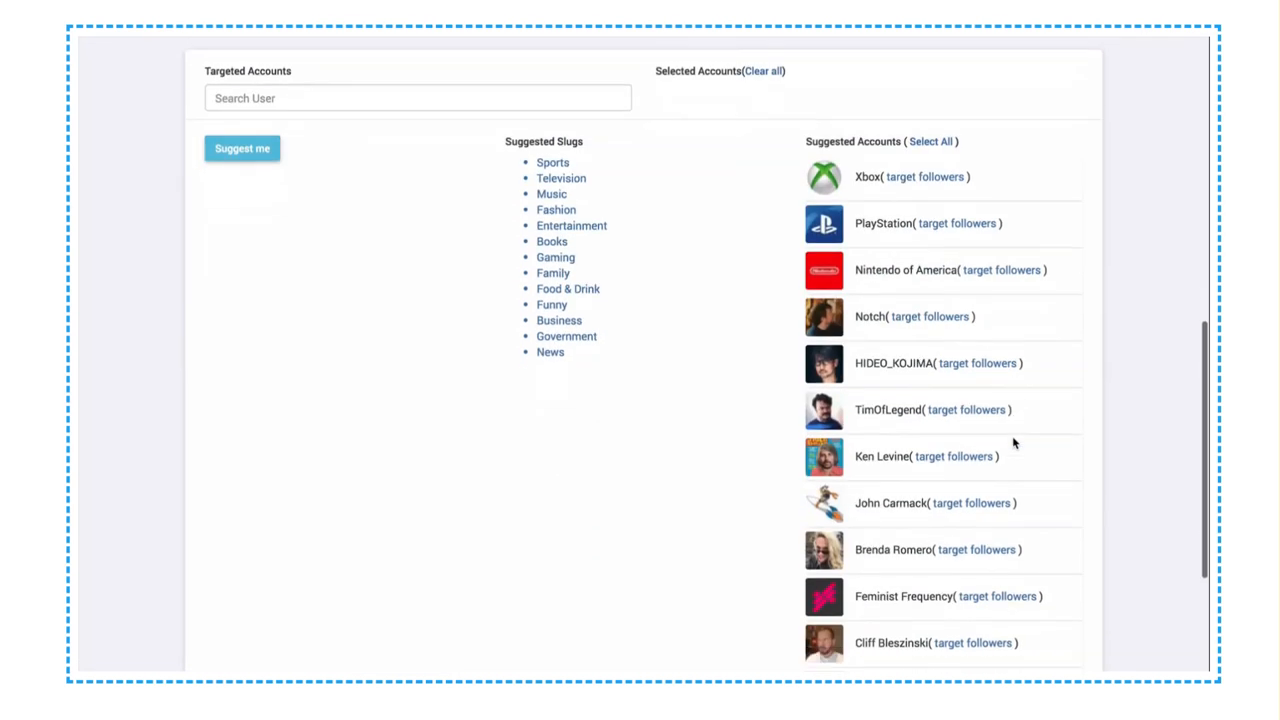
scroll(980, 372, down, 2)
scroll(954, 369, up, 5)
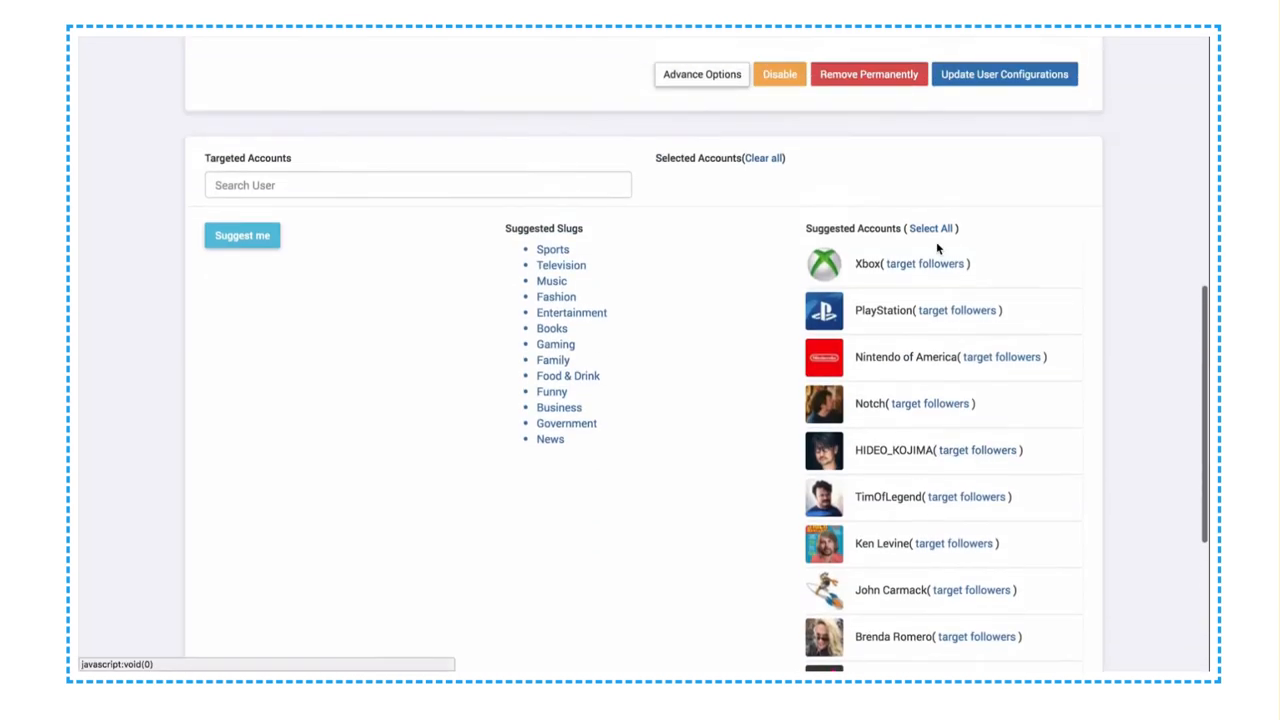
click(930, 231)
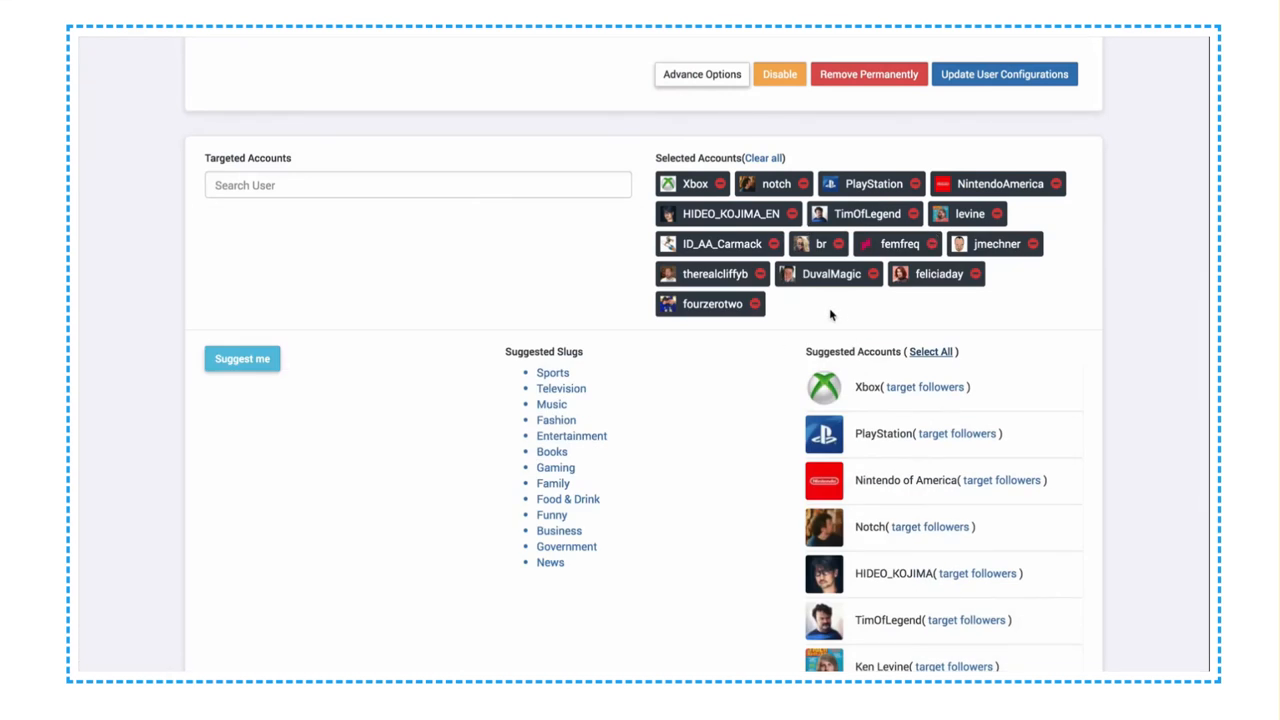
Step: Open the advanced tweet filters and add the keyword "call of duty ww2"
scroll(757, 311, up, 3)
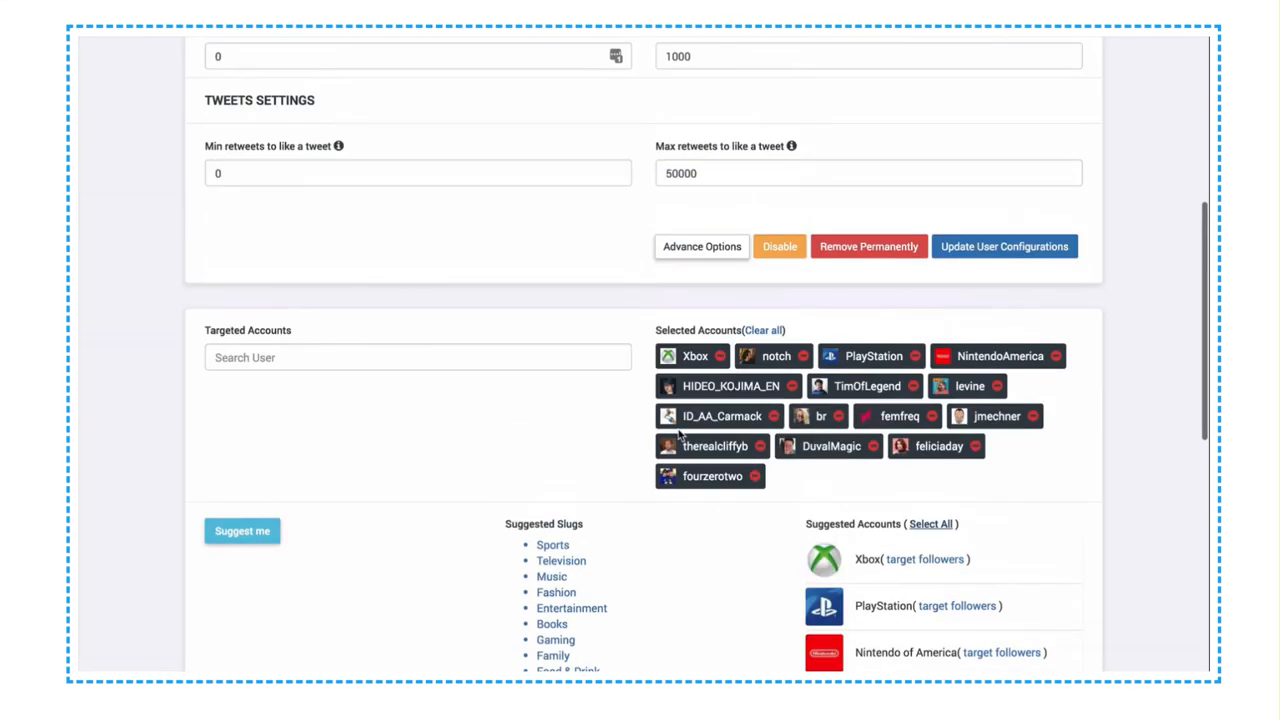
scroll(657, 421, up, 1)
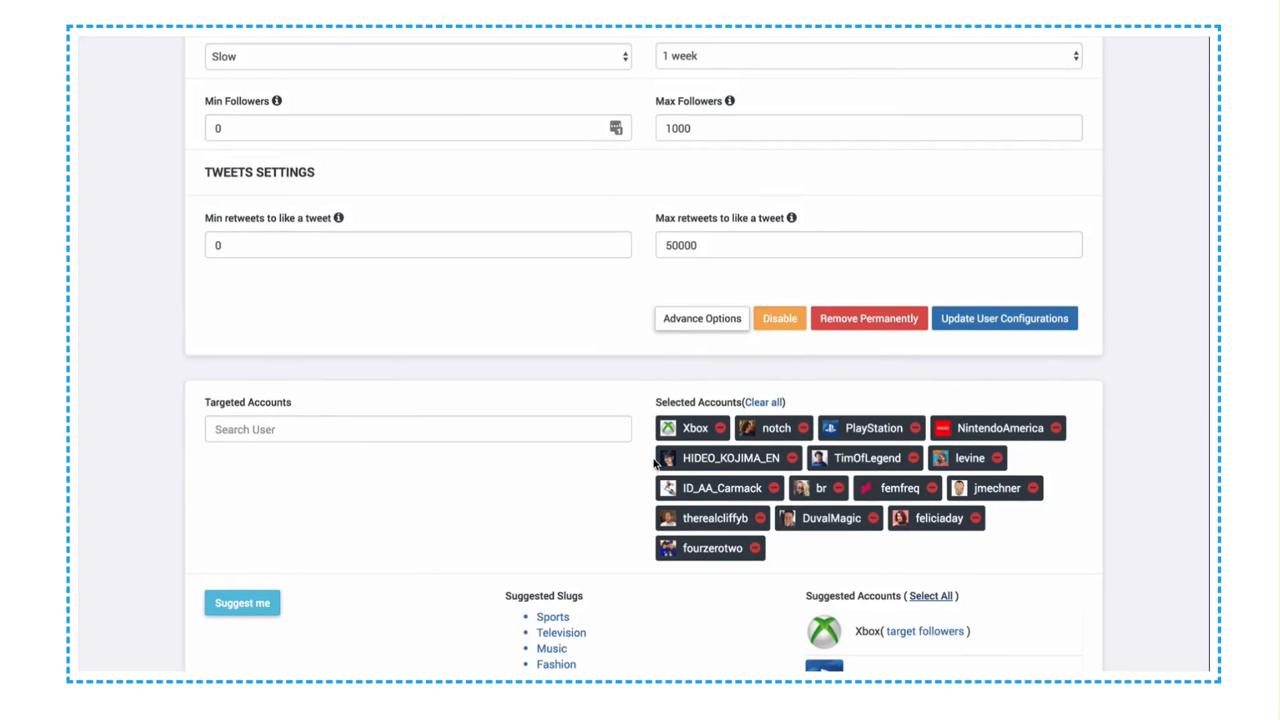
scroll(628, 450, up, 2)
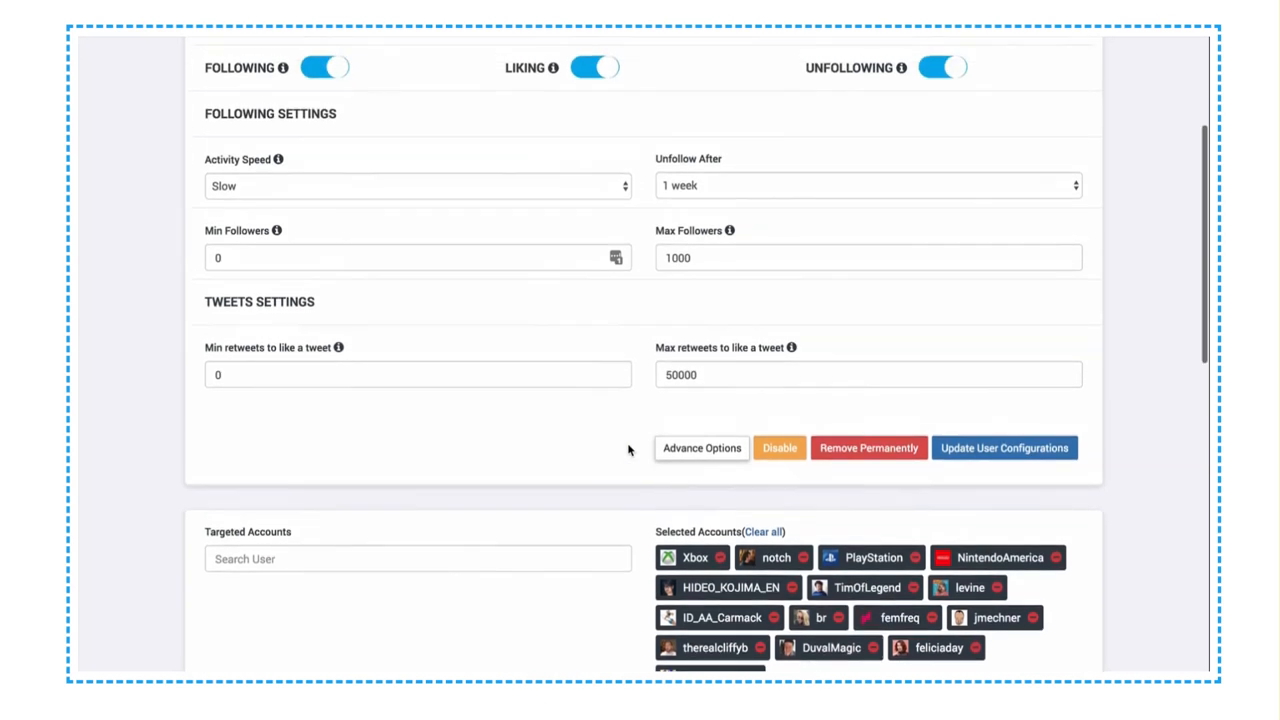
click(675, 468)
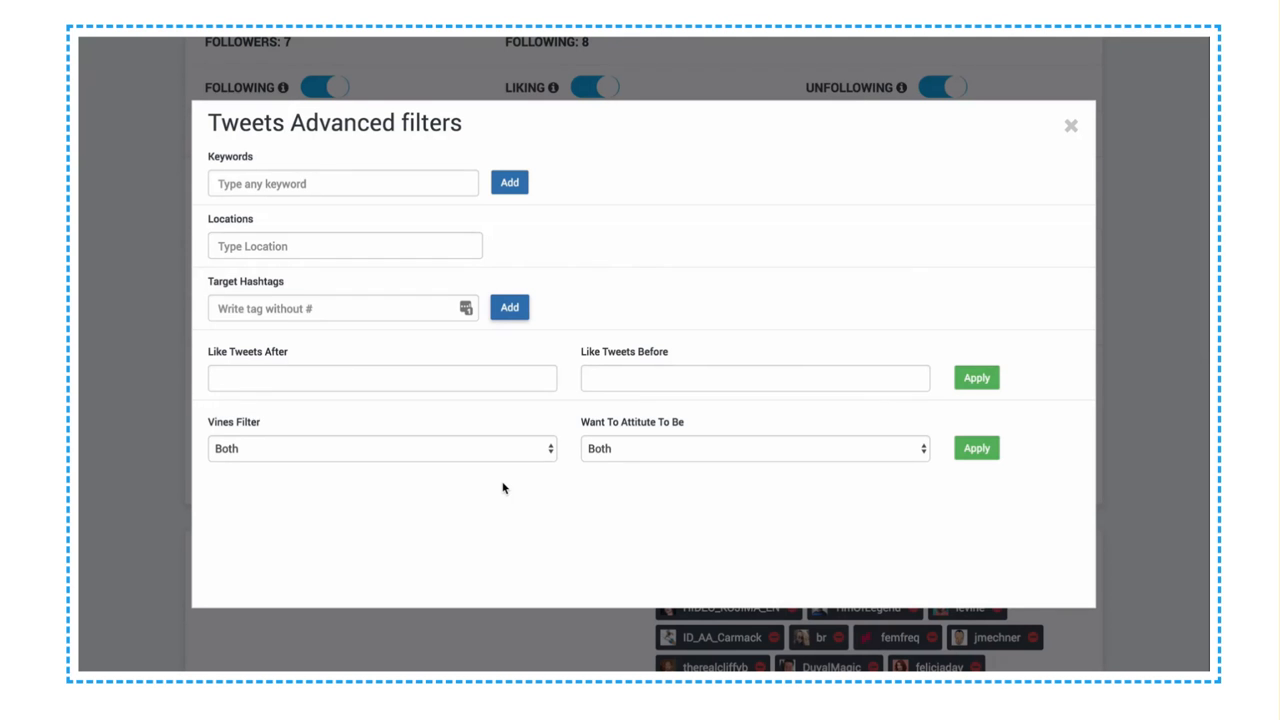
click(356, 183)
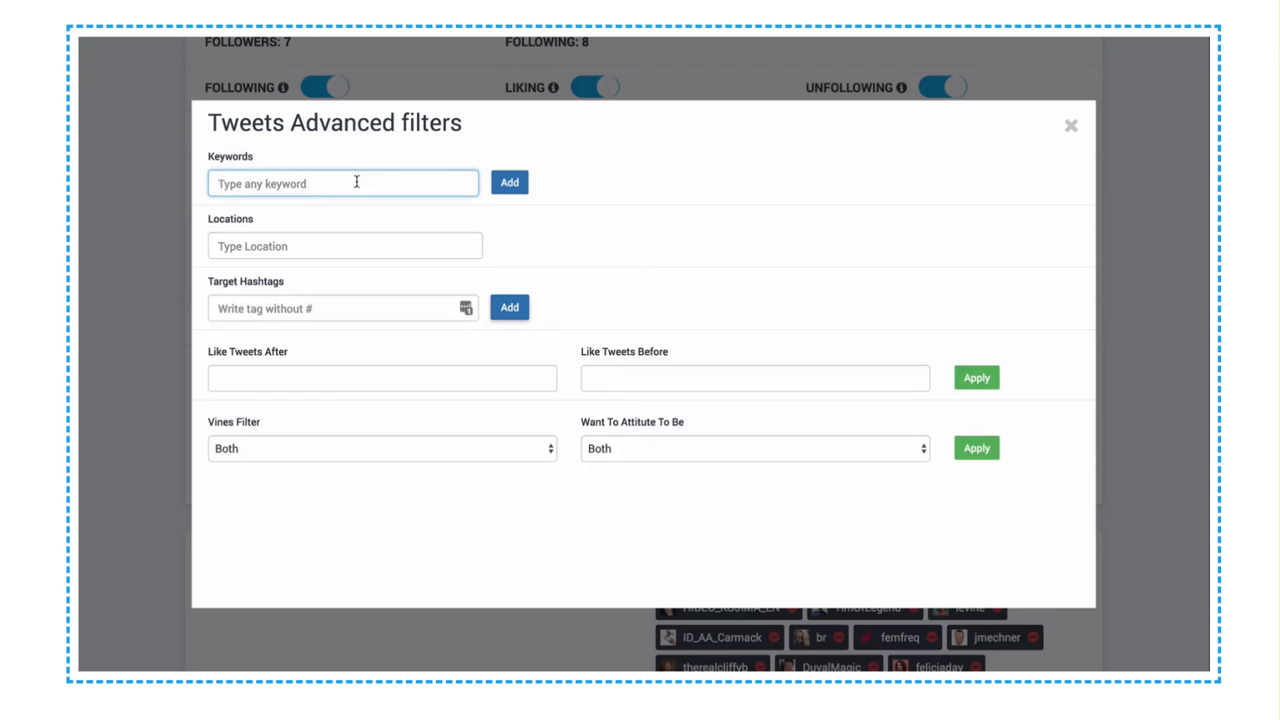
text(call of duty ww2)
click(511, 178)
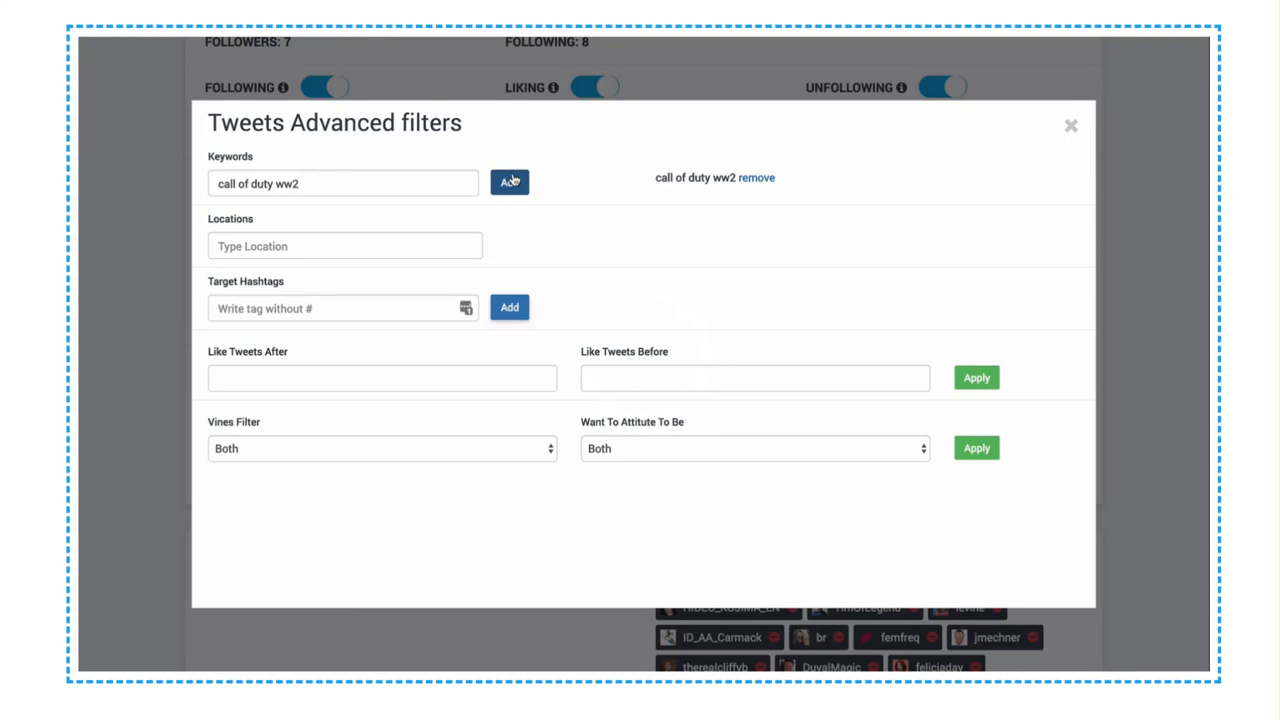
Step: Search the locations for "indianapolis" and target Indianapolis, IN
click(384, 247)
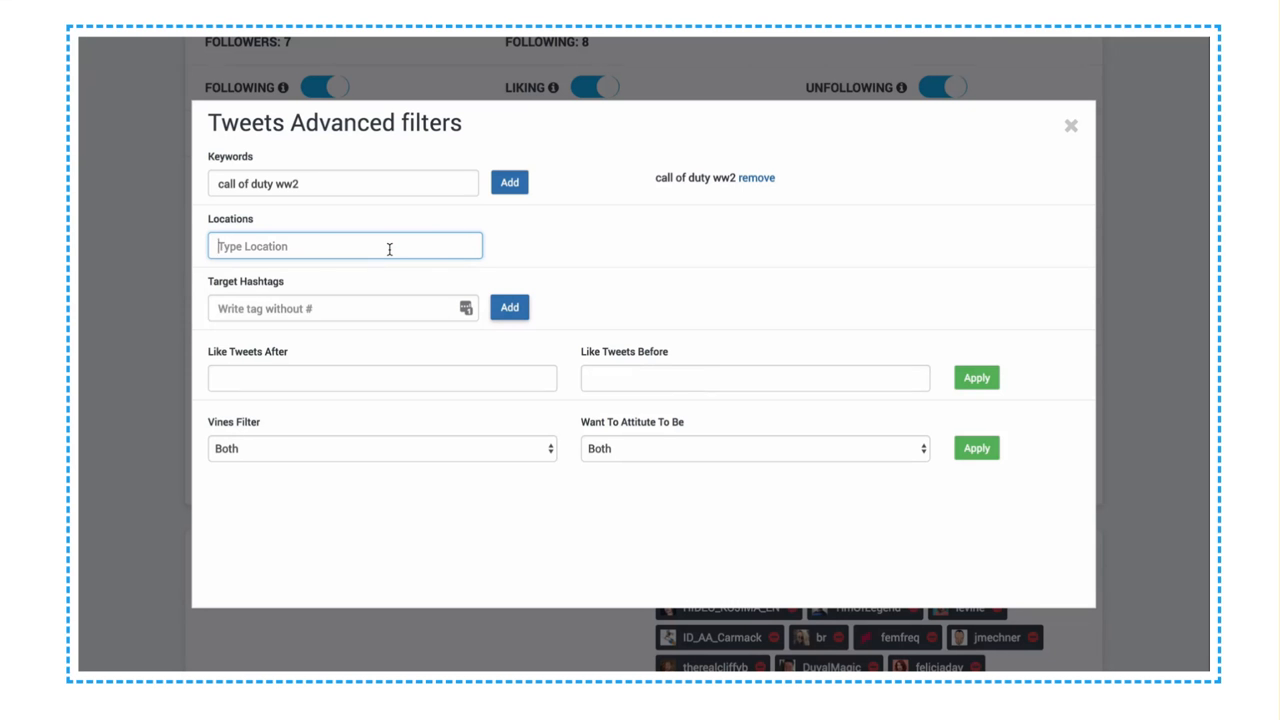
text(indianapolis)
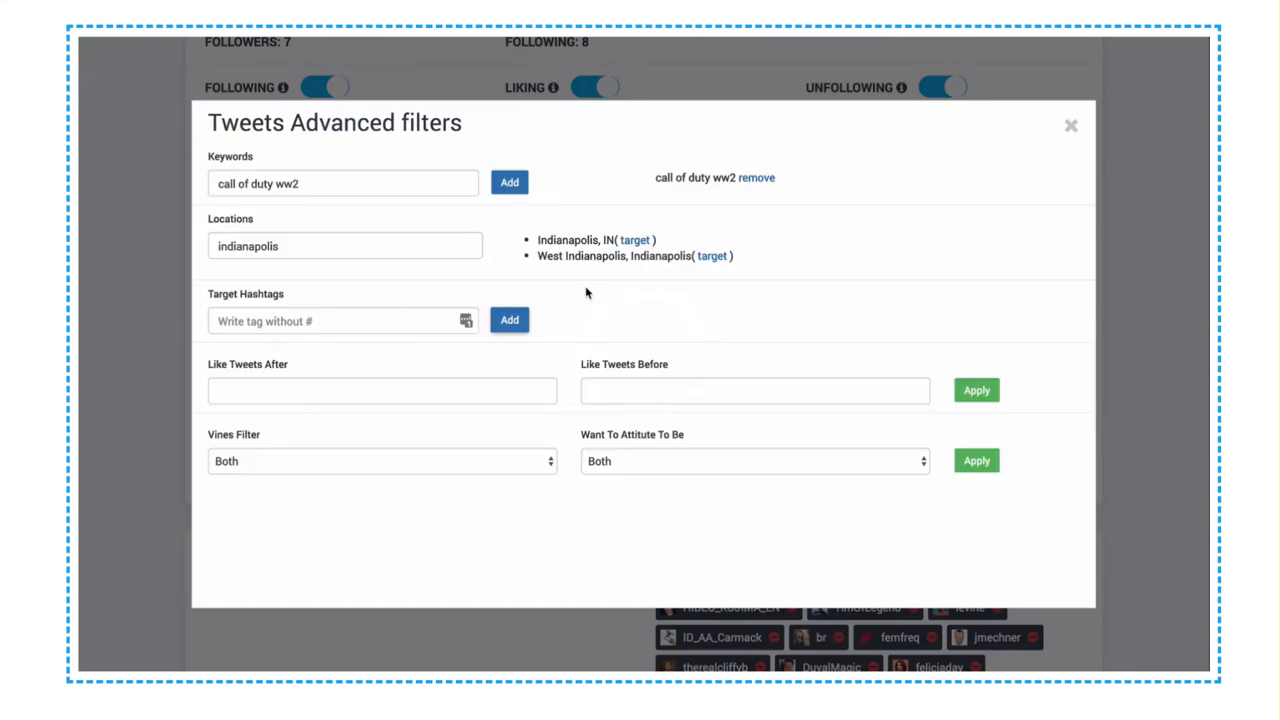
click(634, 242)
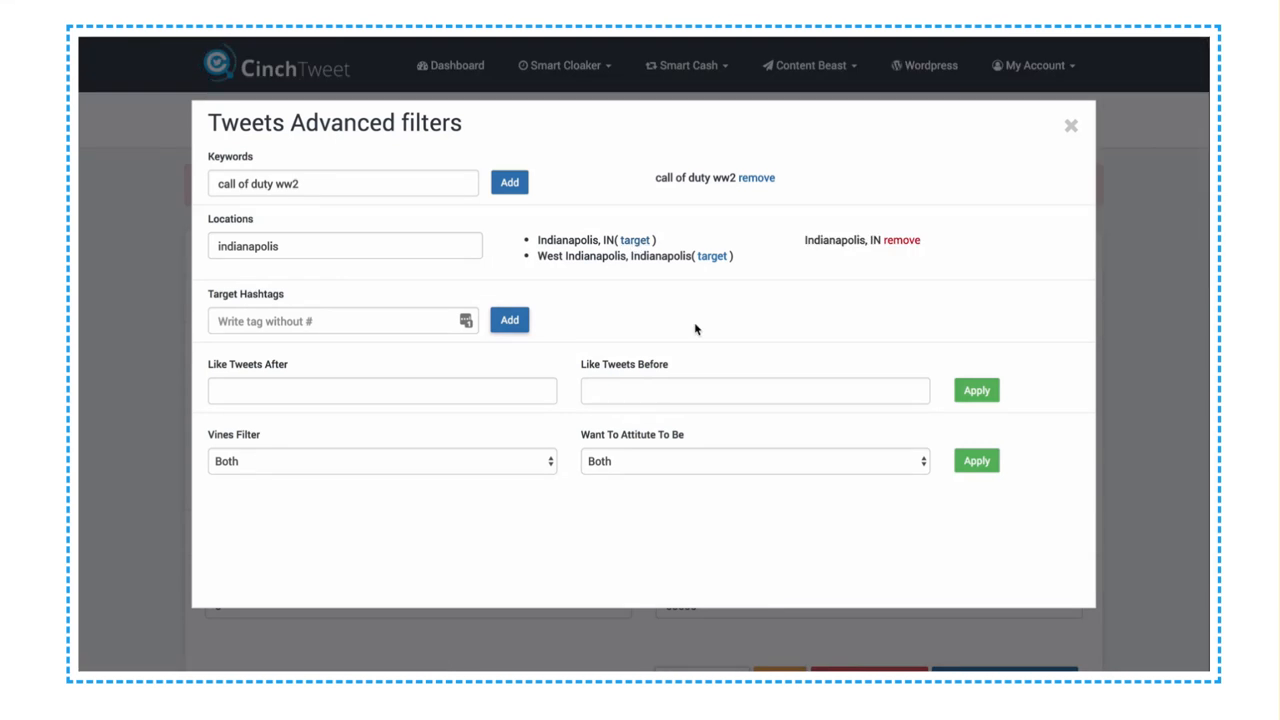
Step: Remove the Indianapolis, IN location target and clear the location search text
click(901, 241)
double_click(381, 249)
key(BackSpace)
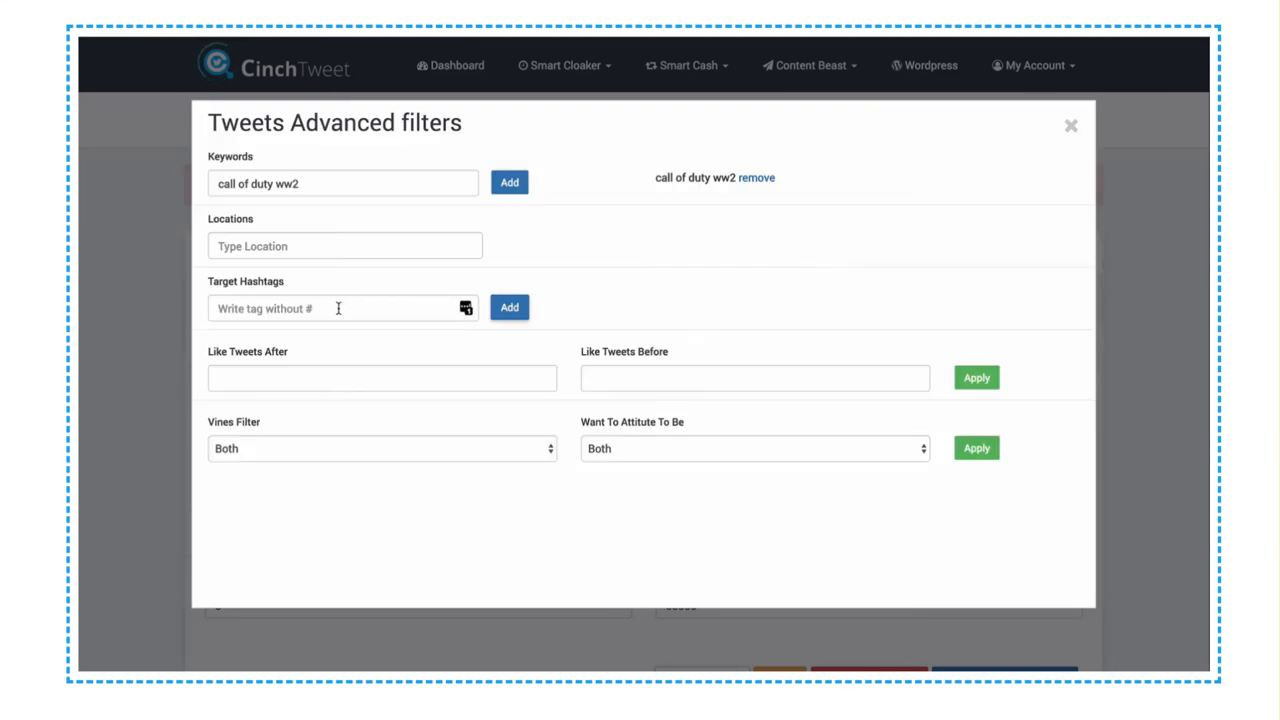
Step: Add "callofdutyww2" as a target hashtag in the advanced tweet filters
click(335, 310)
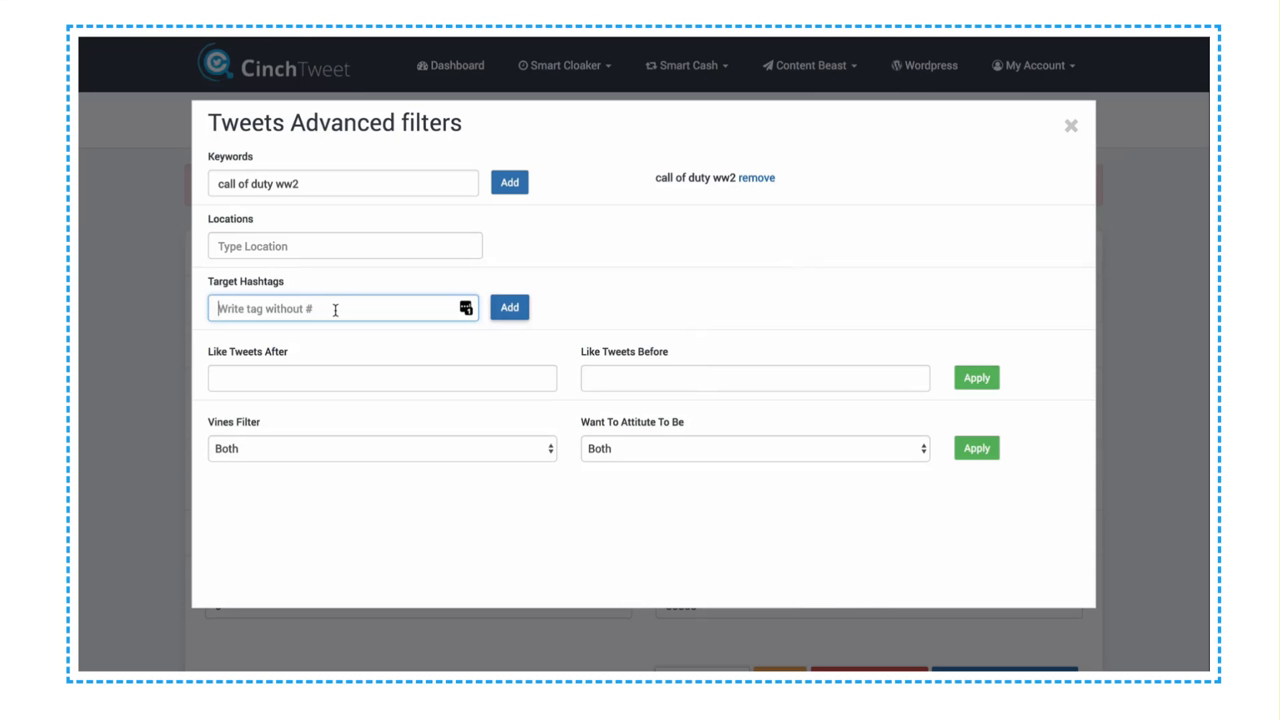
text(callofdutyww2)
click(509, 312)
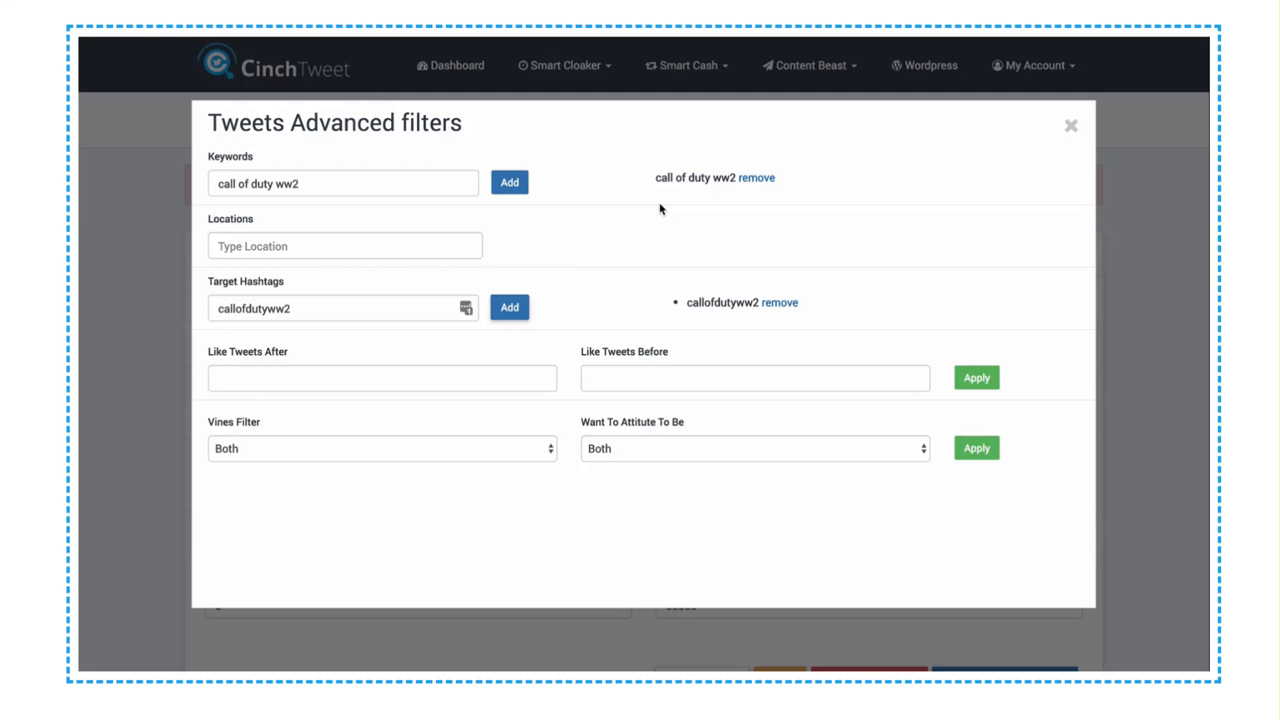
Step: Limit liking to tweets after 2017/11/01 and before 2017/11/30, and apply the date range
click(493, 376)
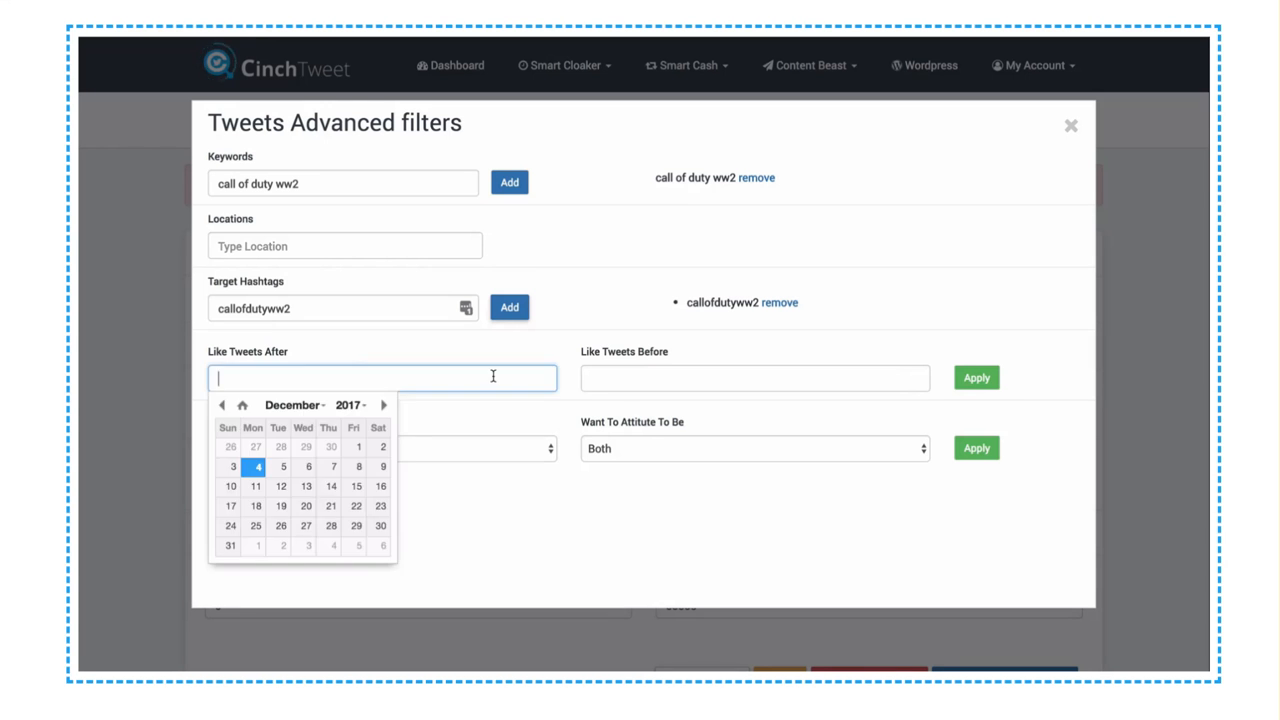
click(222, 405)
click(306, 447)
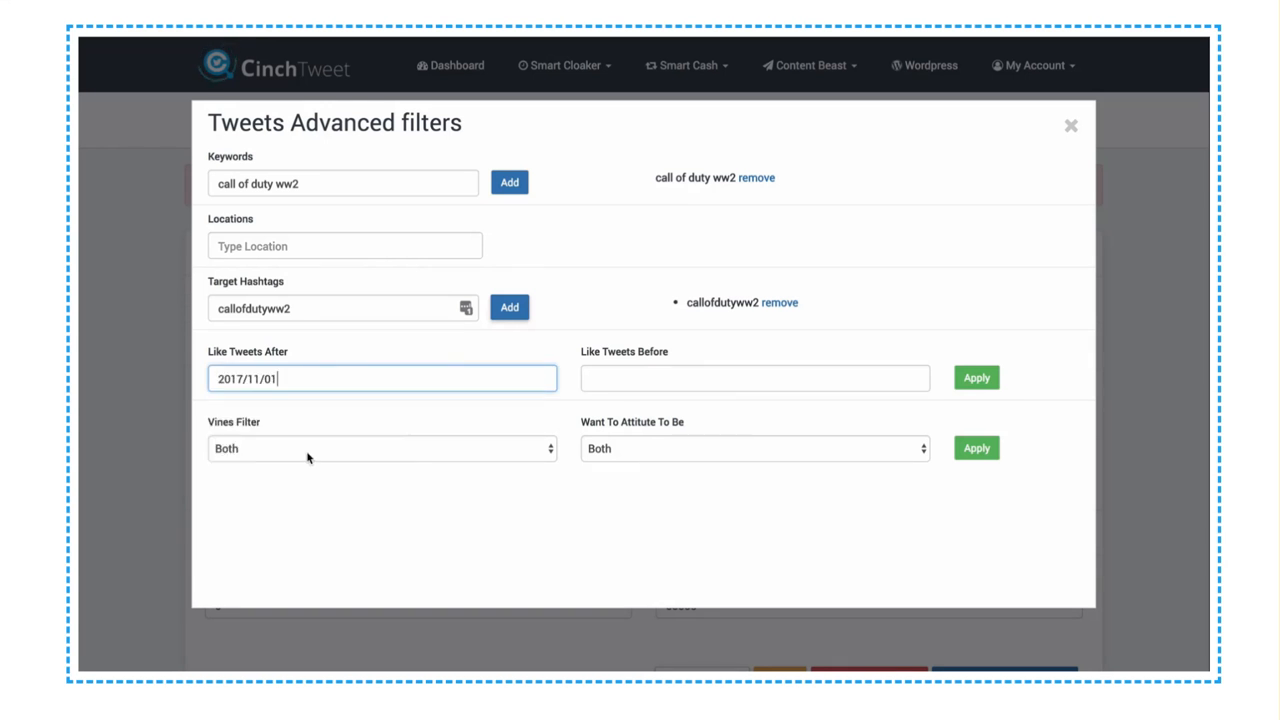
click(620, 385)
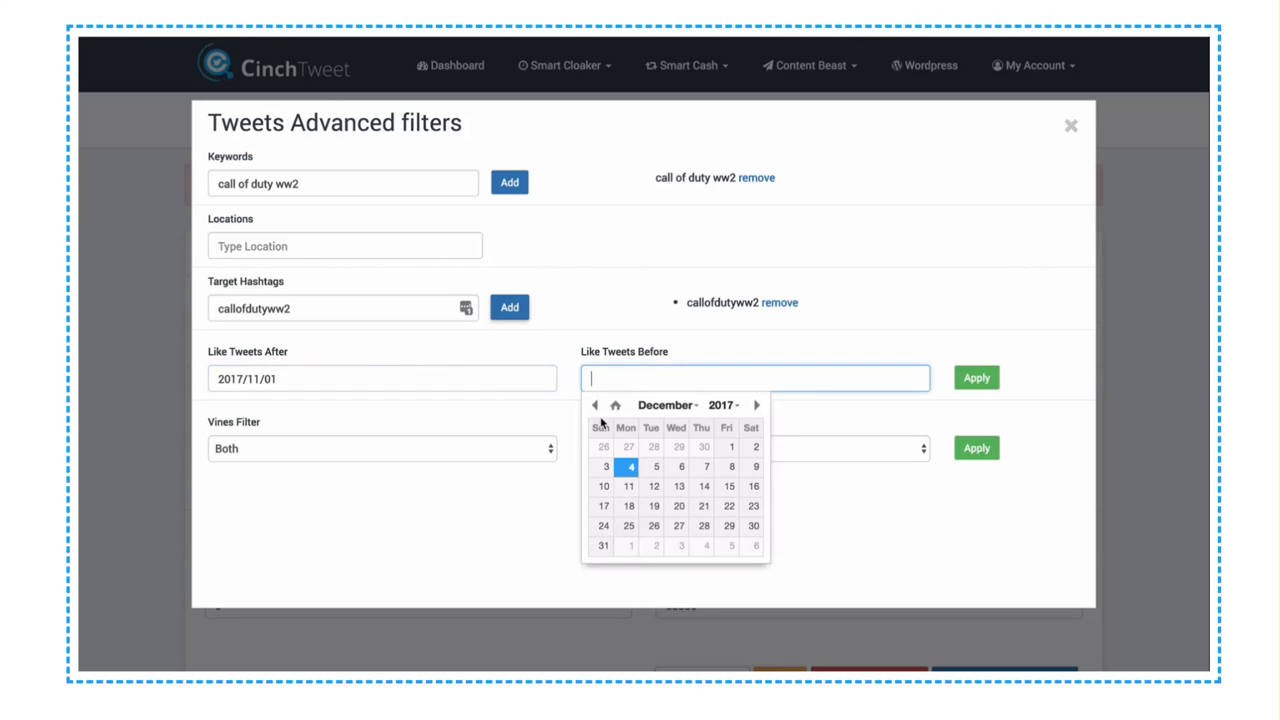
click(594, 405)
click(704, 526)
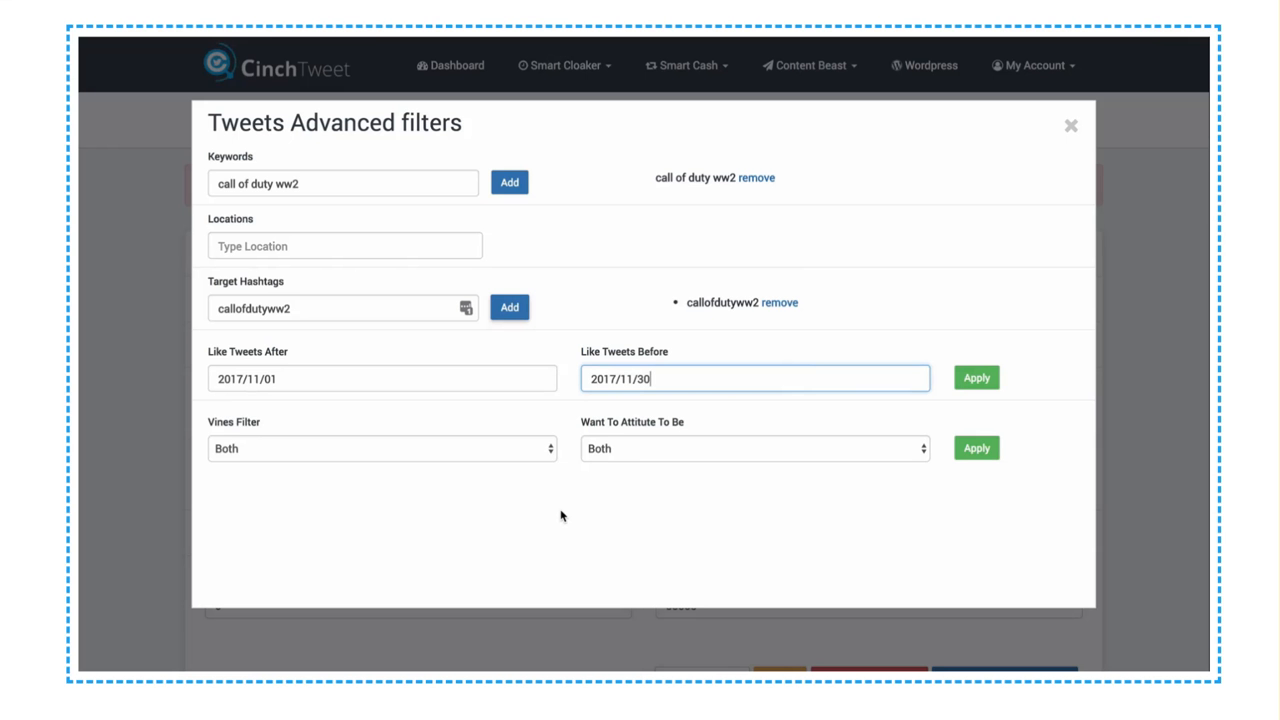
click(974, 377)
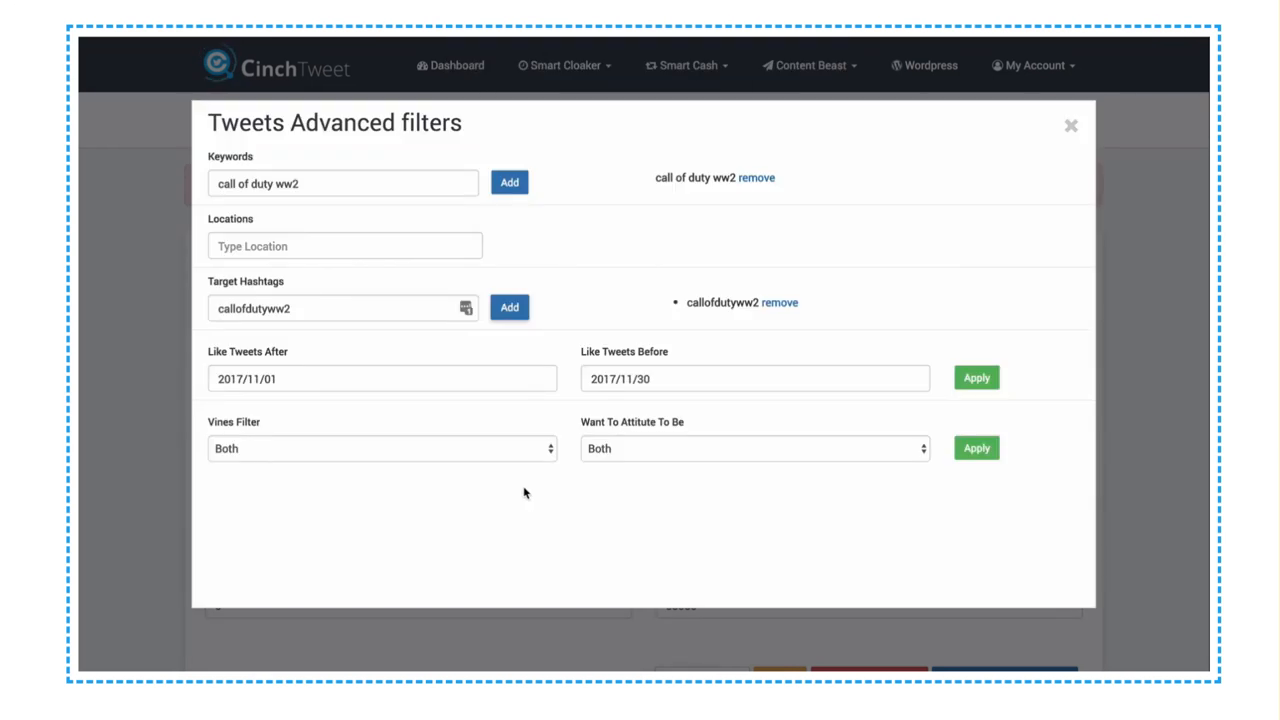
Step: Keep the Vines filter on Both, set the wanted attitude to Positive, apply it, and close the advanced tweet filters
click(423, 447)
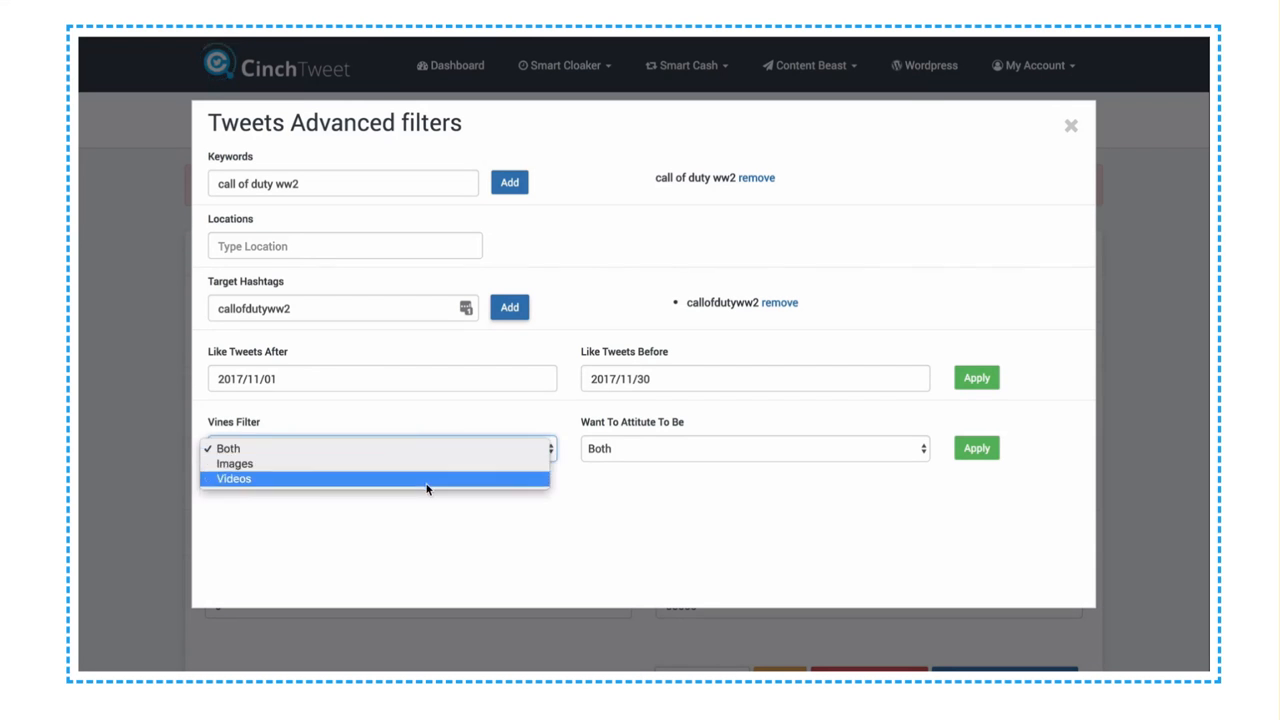
click(437, 450)
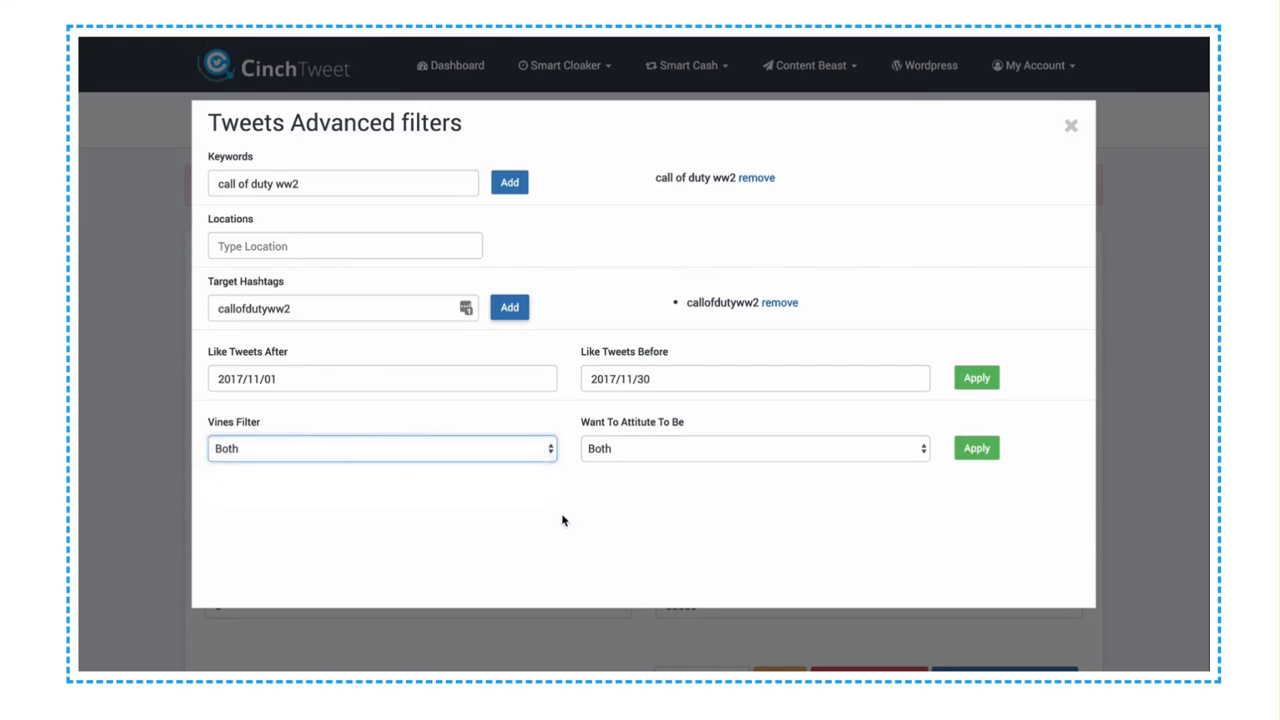
click(716, 449)
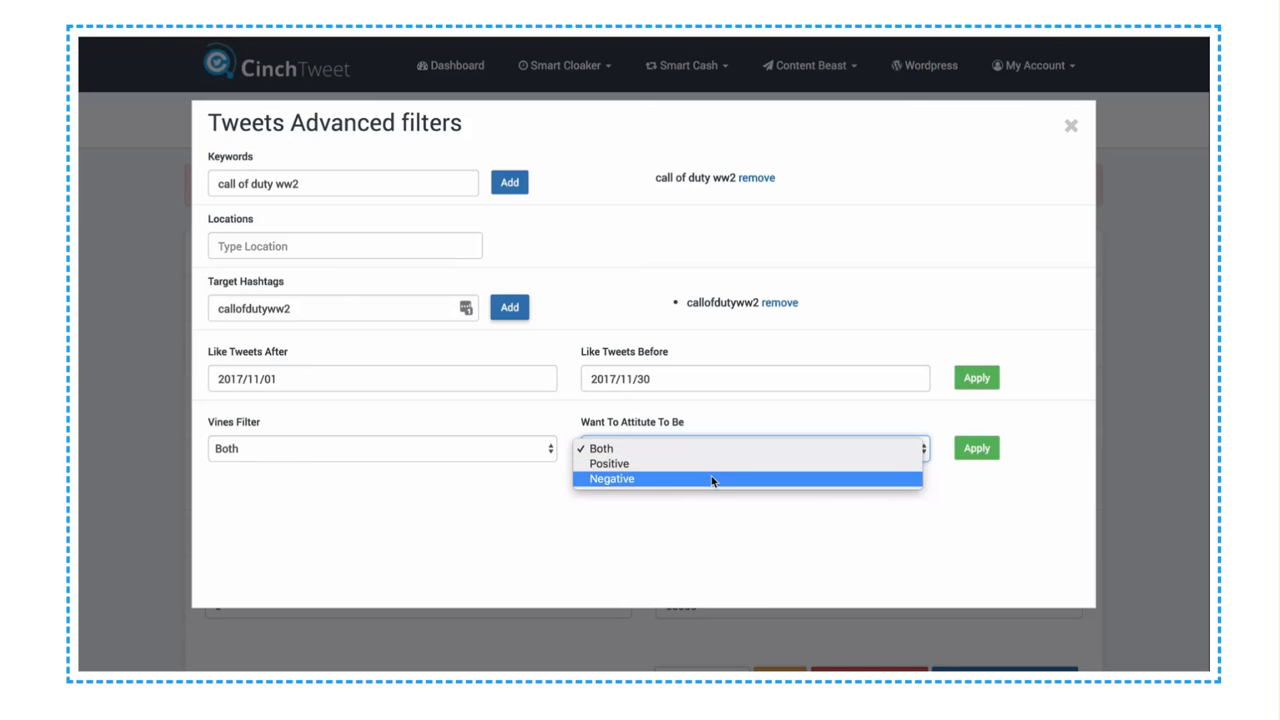
click(700, 463)
click(971, 449)
click(795, 116)
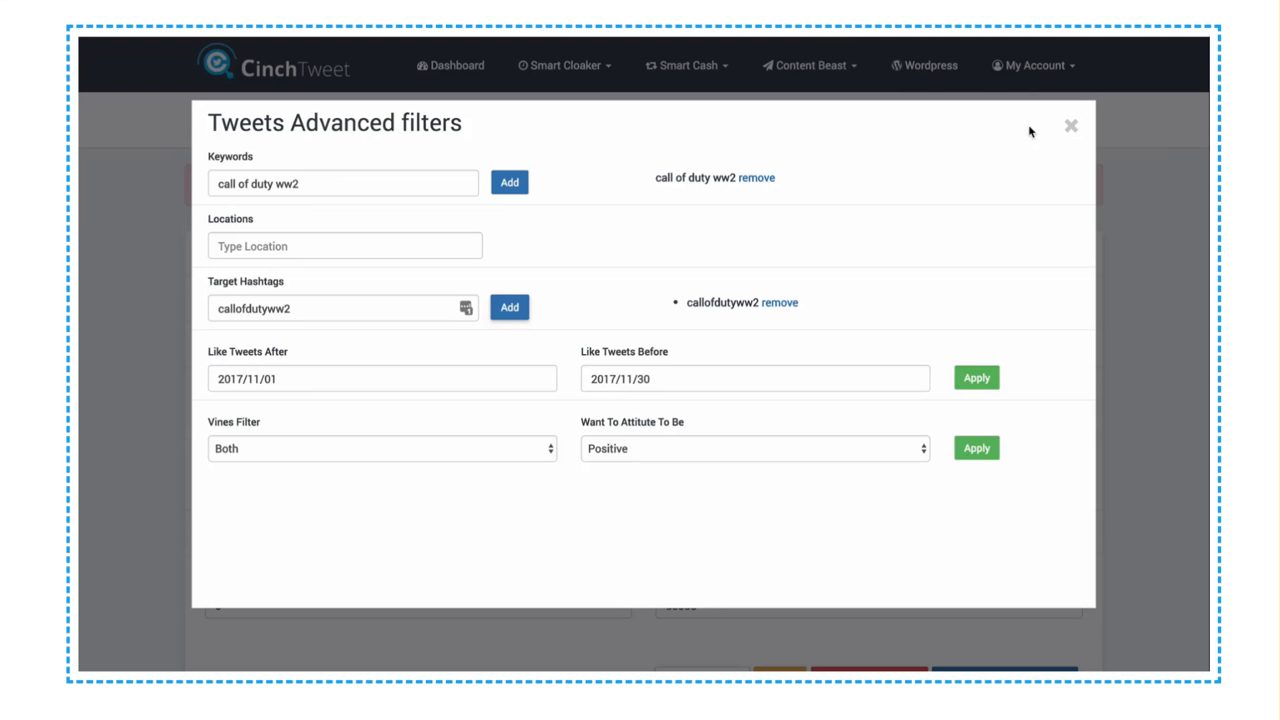
click(1070, 126)
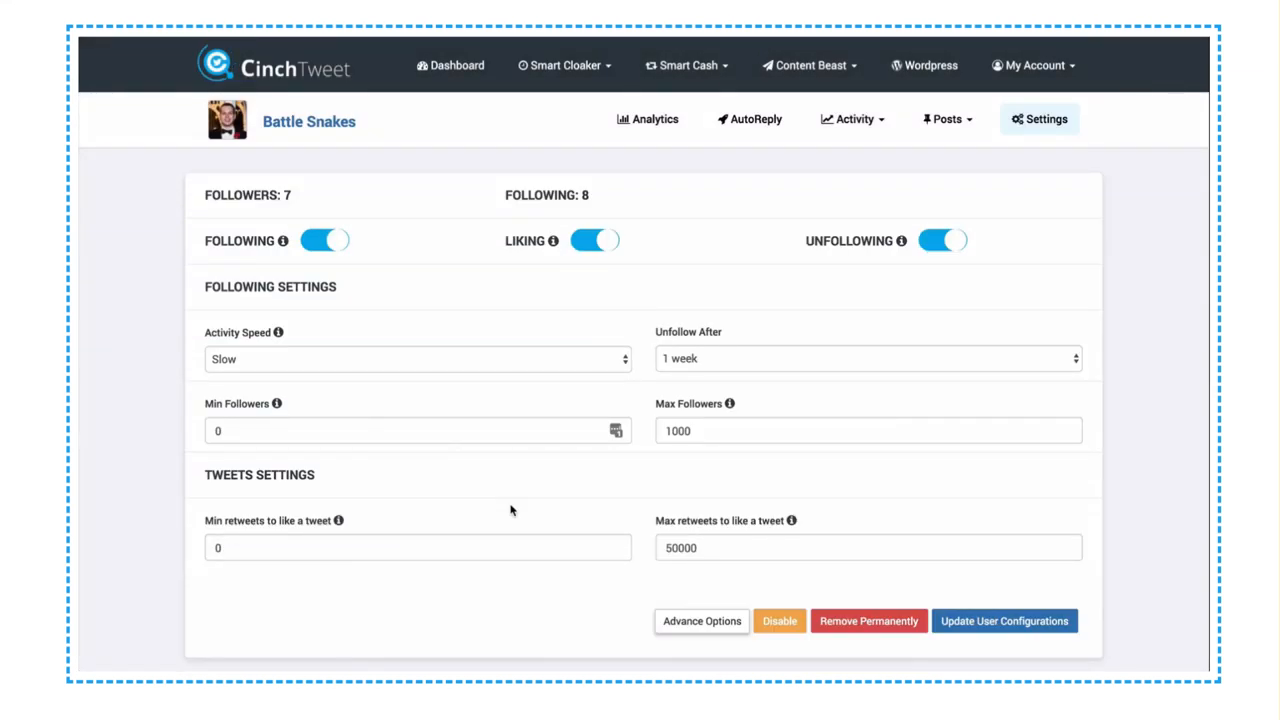
scroll(514, 517, down, 3)
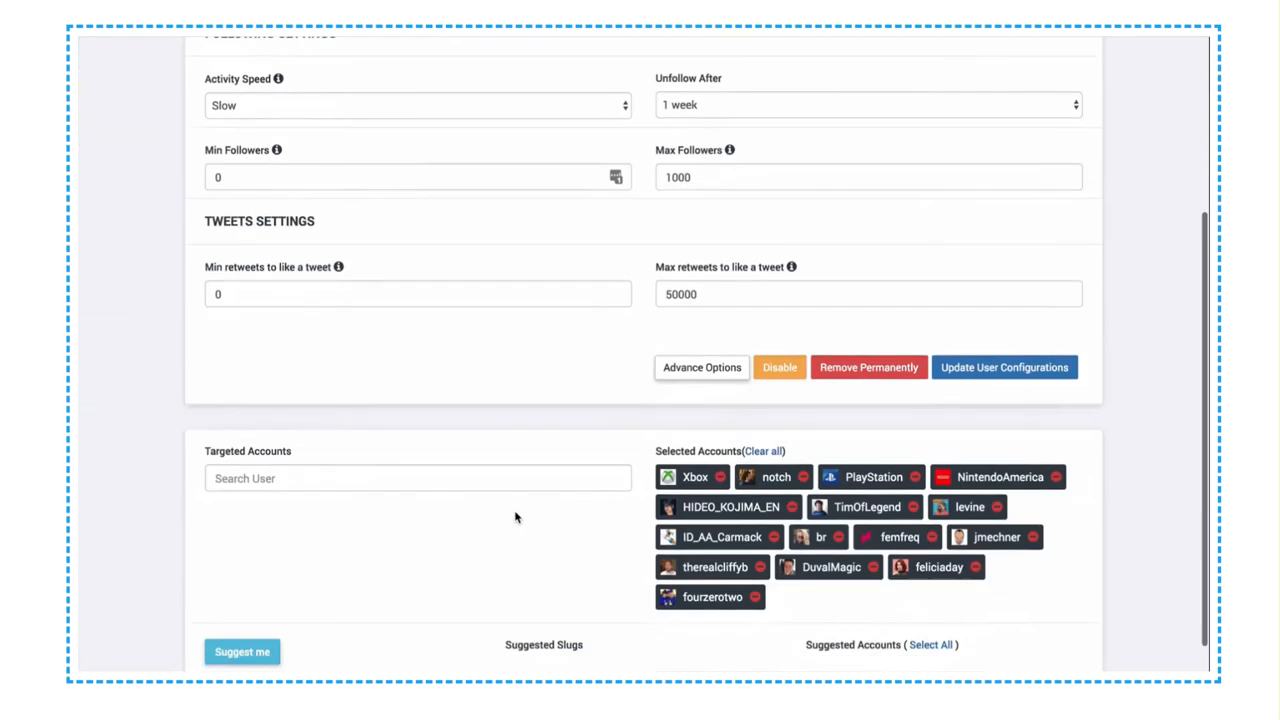
scroll(520, 348, up, 2)
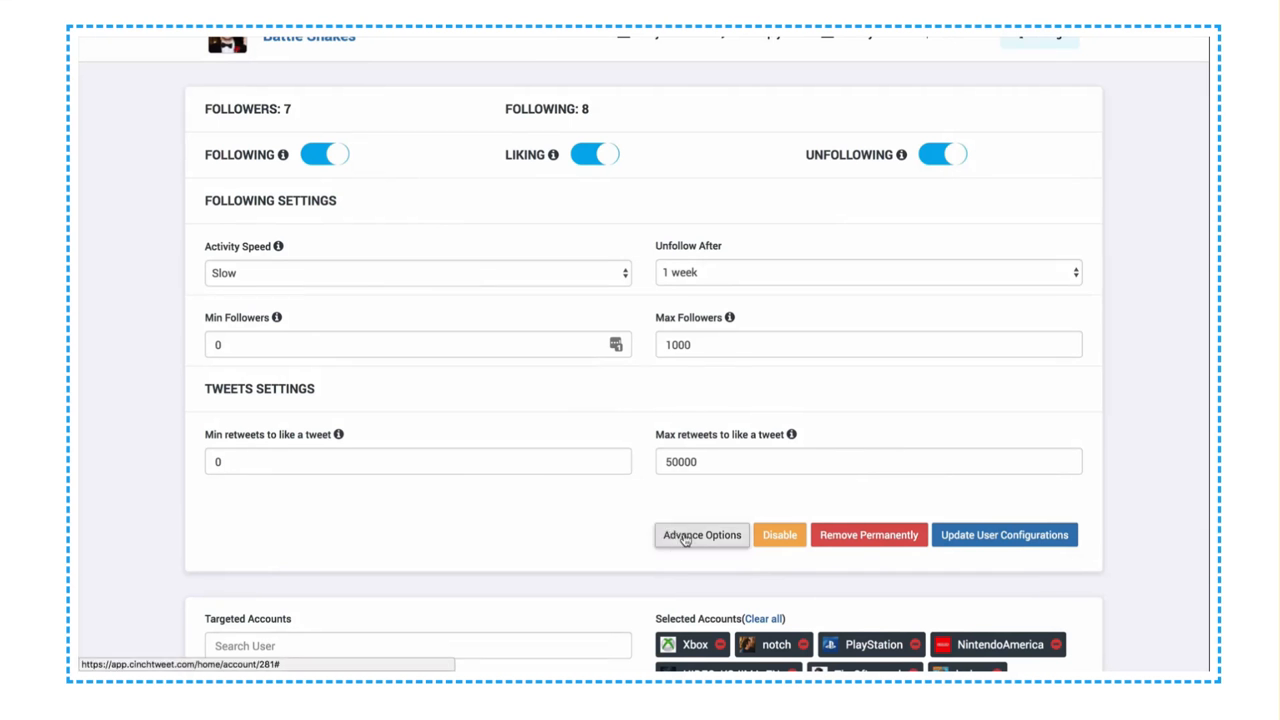
scroll(554, 566, down, 3)
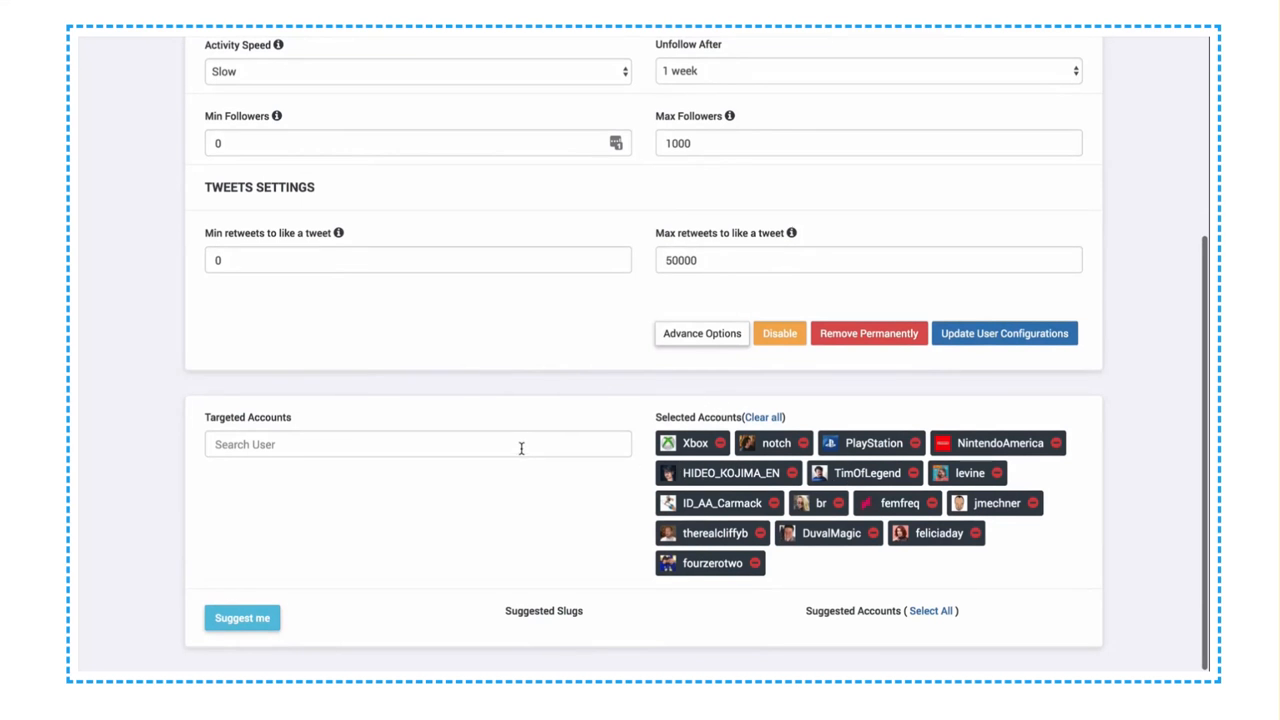
scroll(569, 427, up, 3)
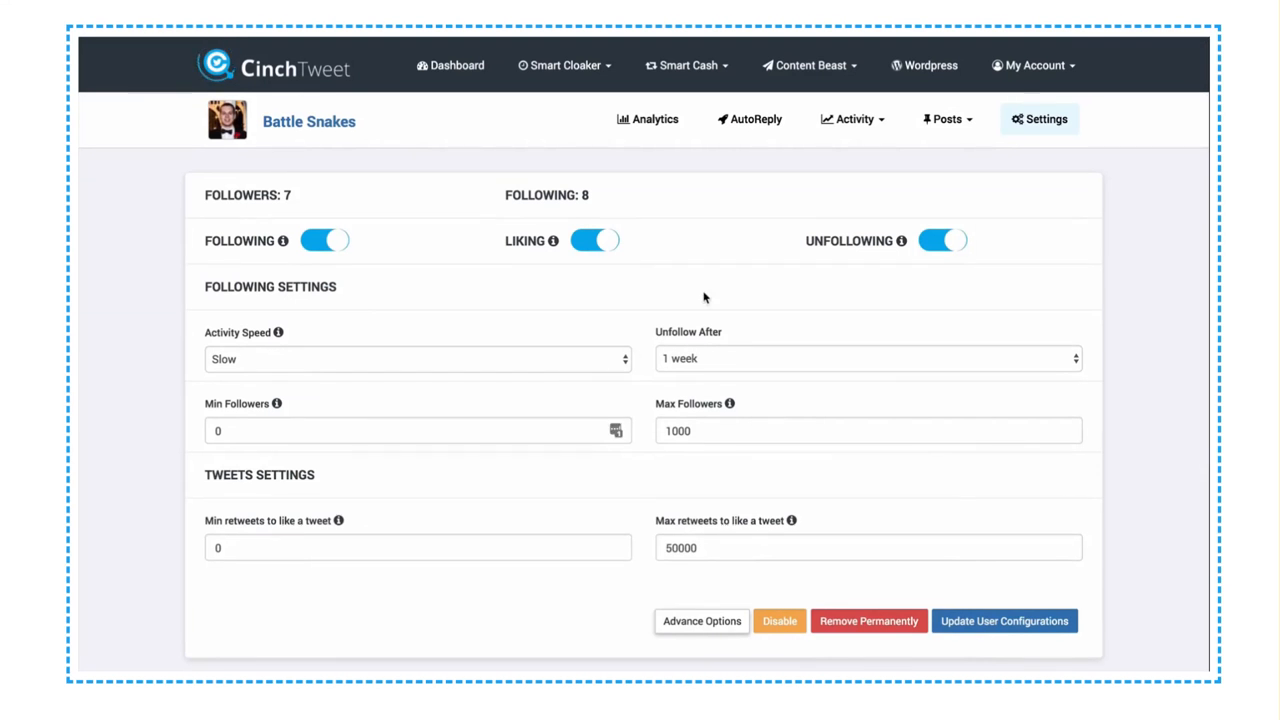
Step: Start a new tweet with the connected account selected and try the Schedule Later option on and off
click(942, 124)
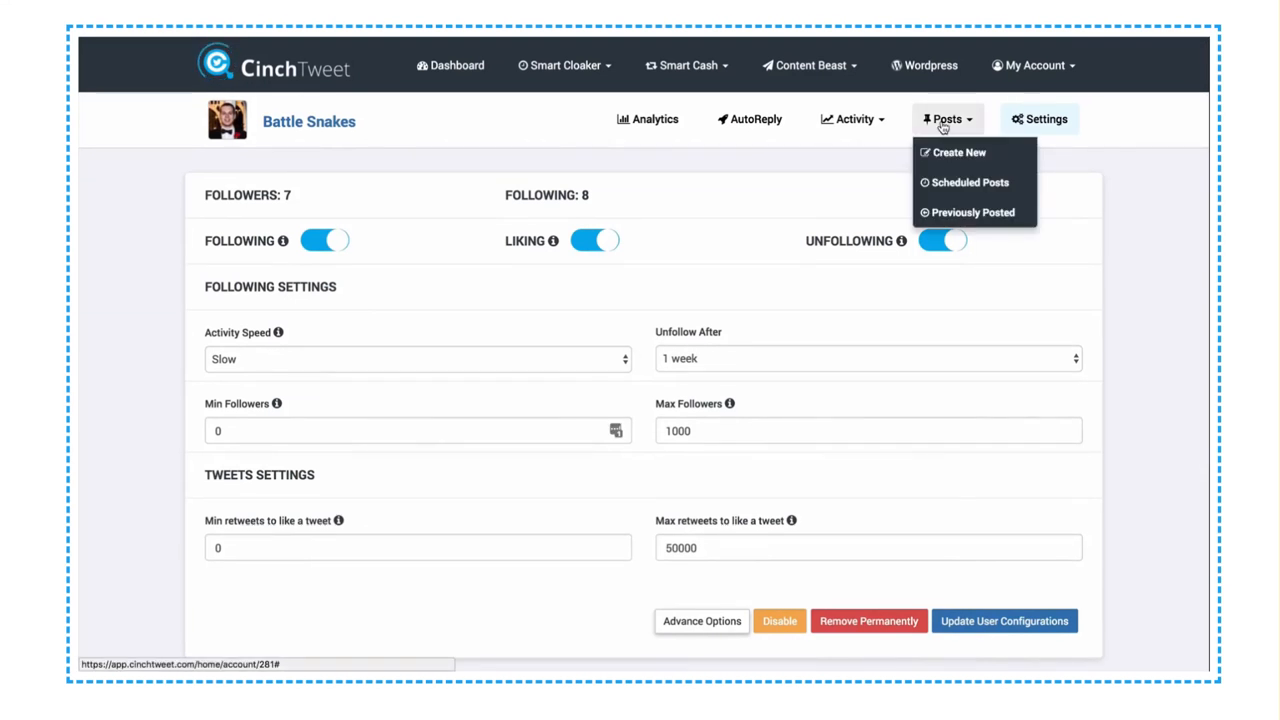
click(952, 154)
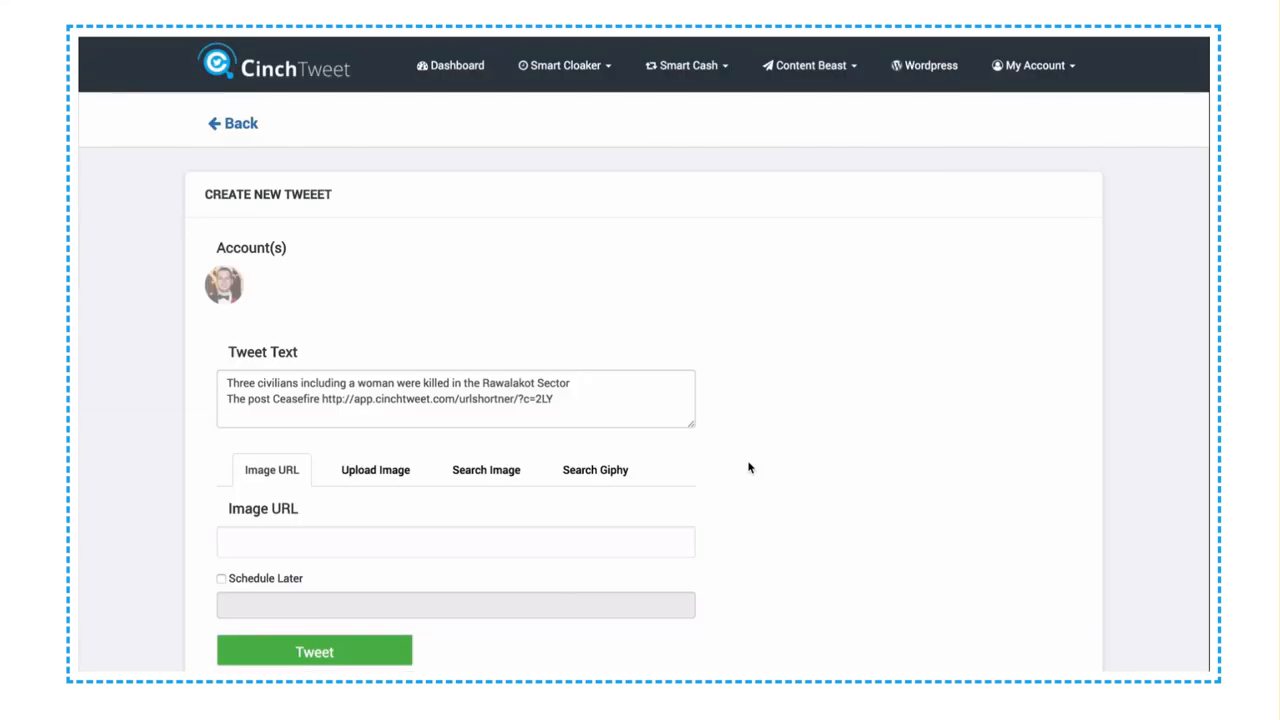
scroll(745, 465, down, 1)
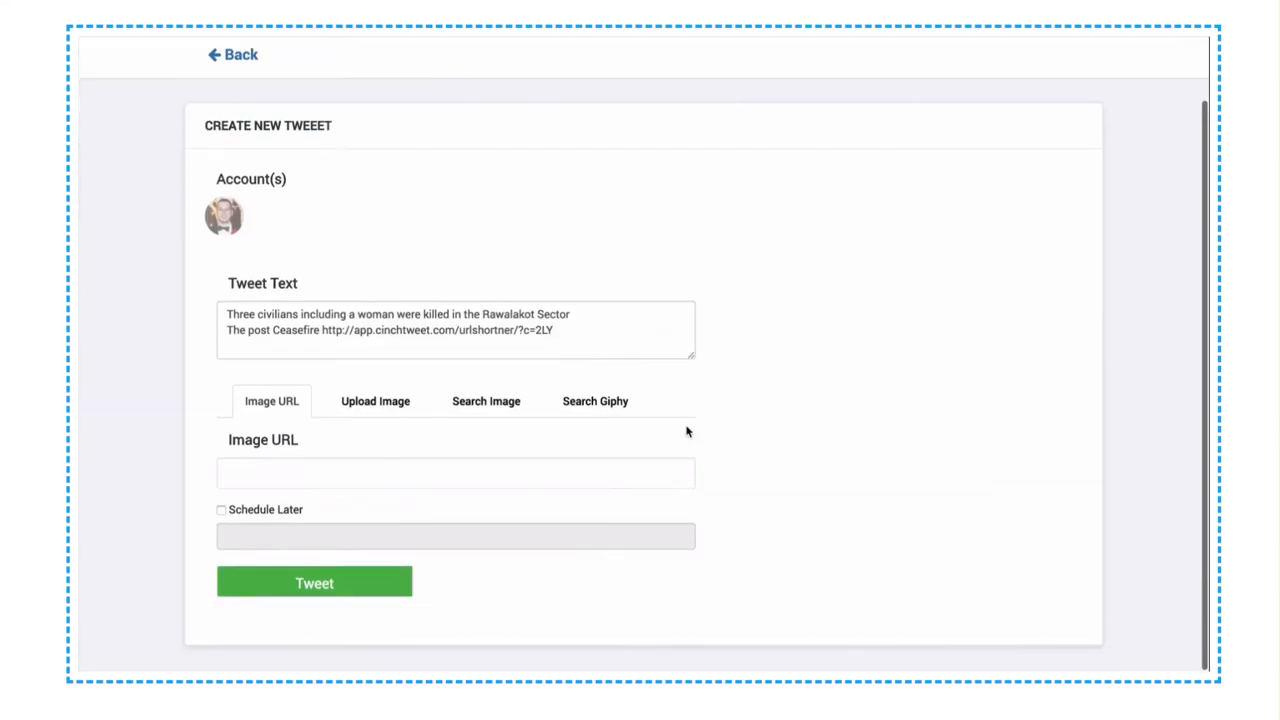
click(222, 217)
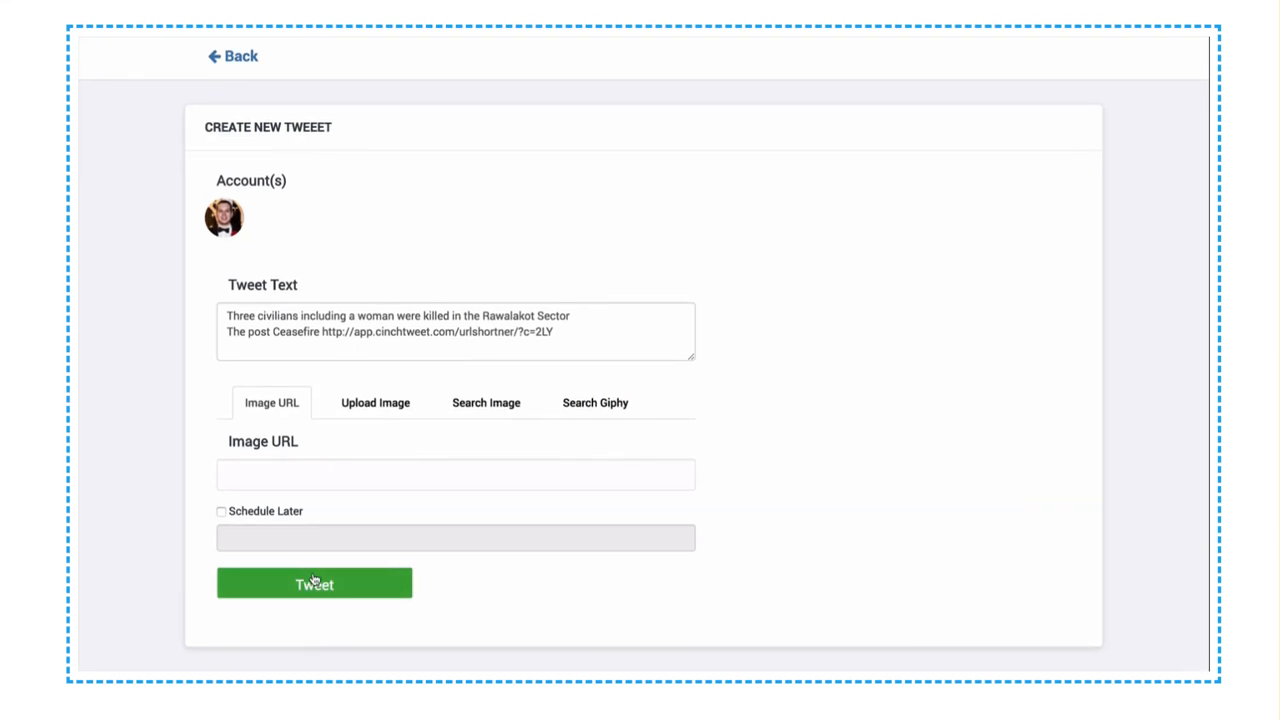
click(221, 511)
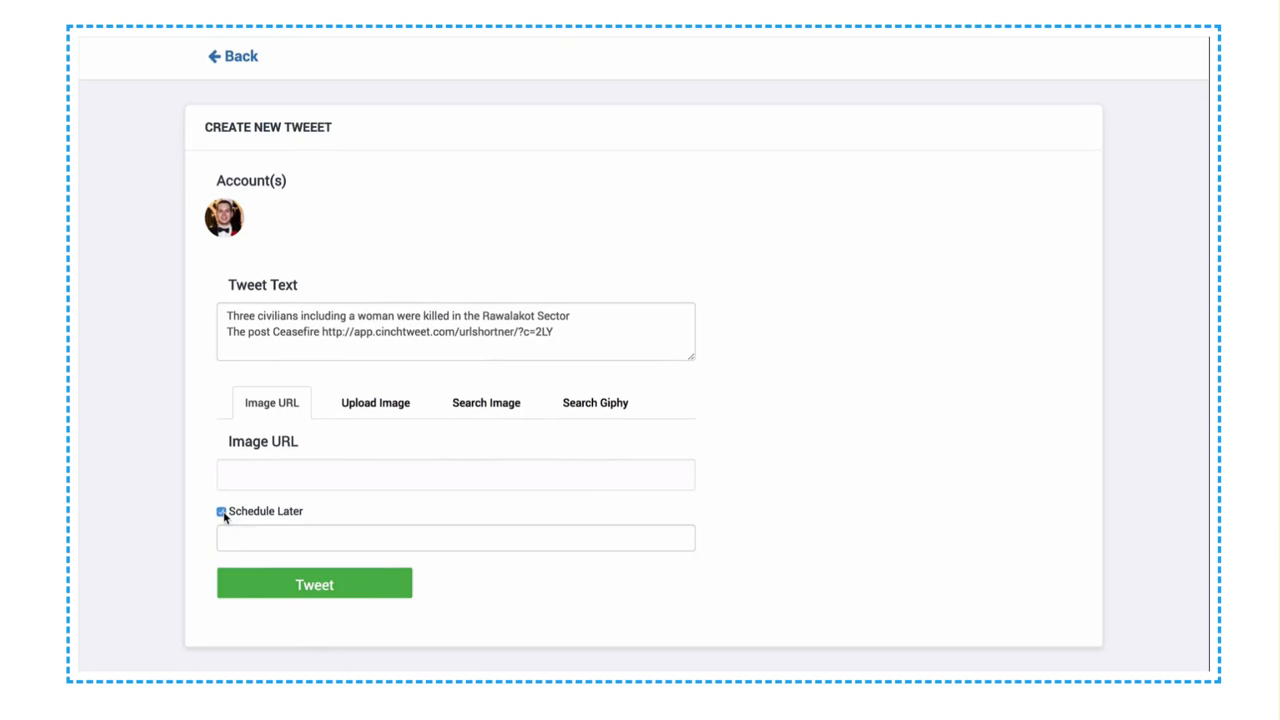
click(221, 511)
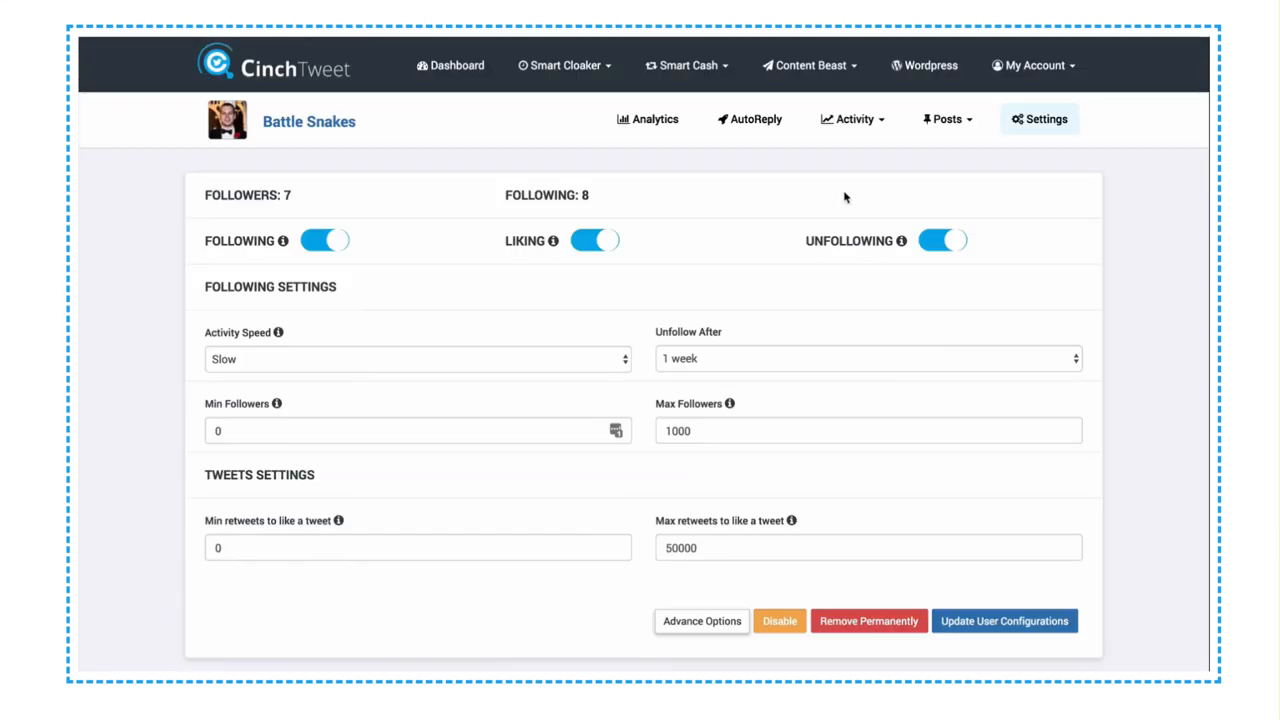
Step: Check the account's post and activity options and open its auto-reply setup
click(945, 119)
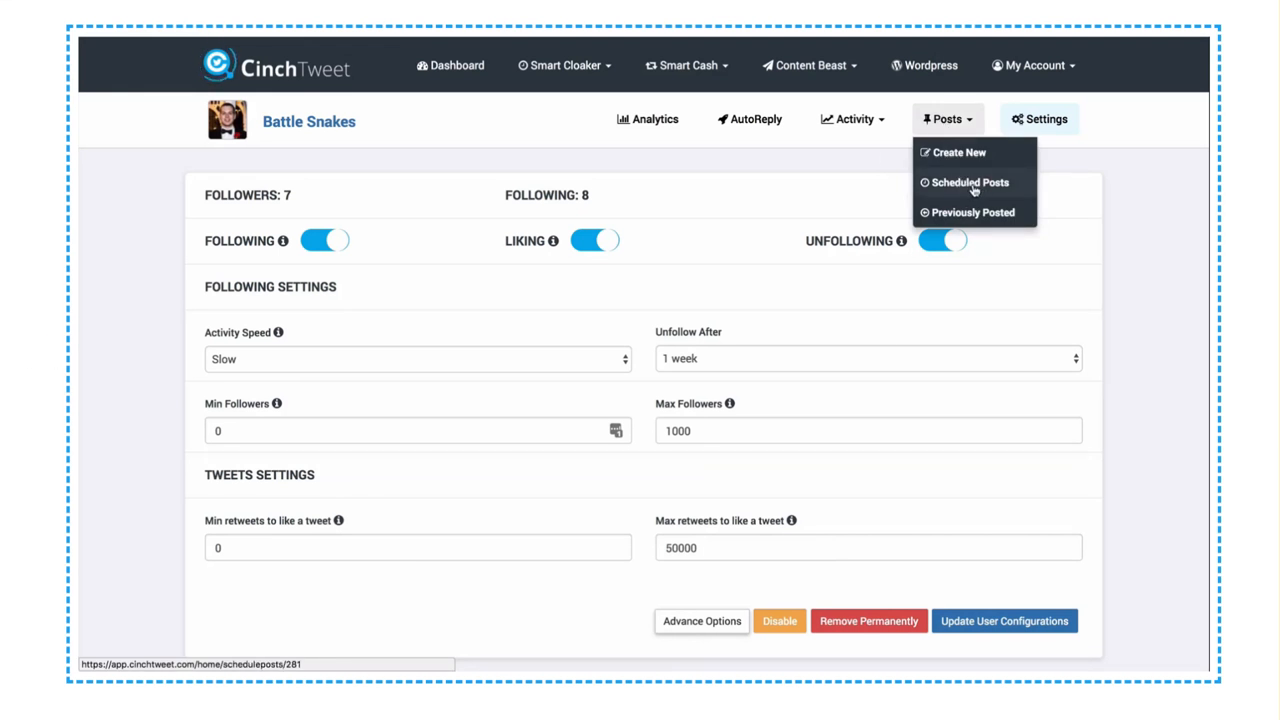
click(877, 128)
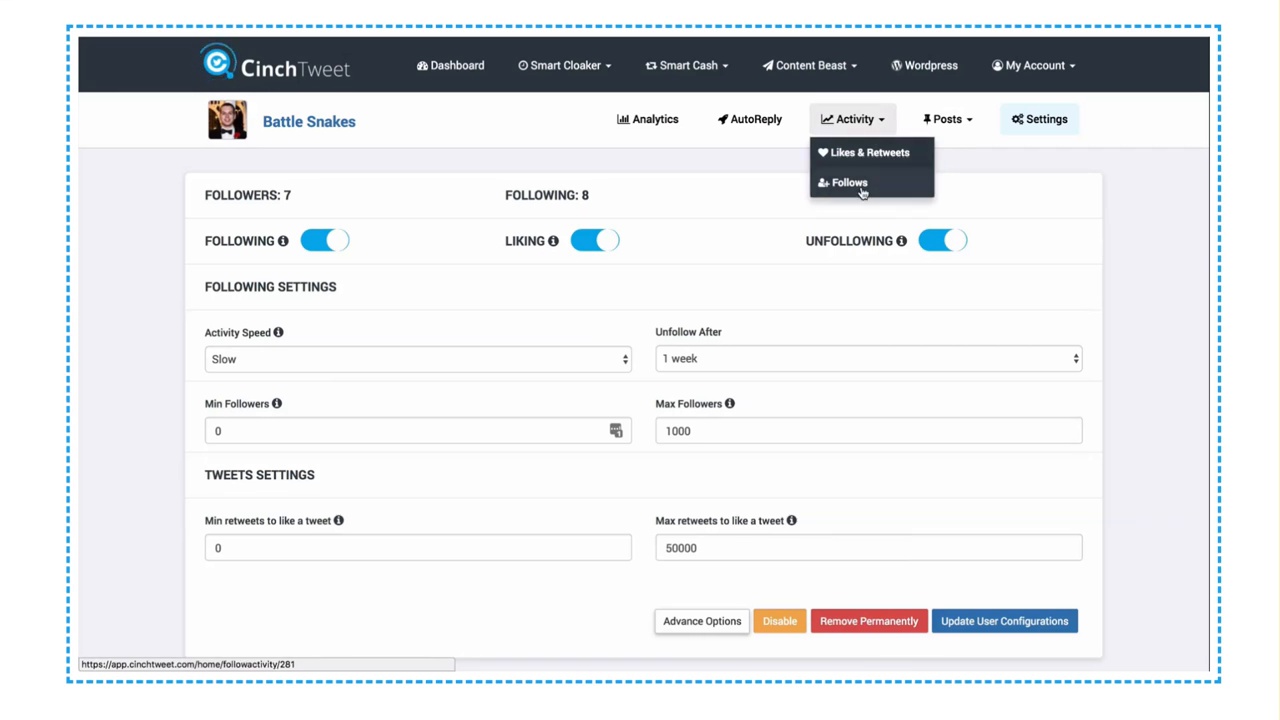
click(786, 156)
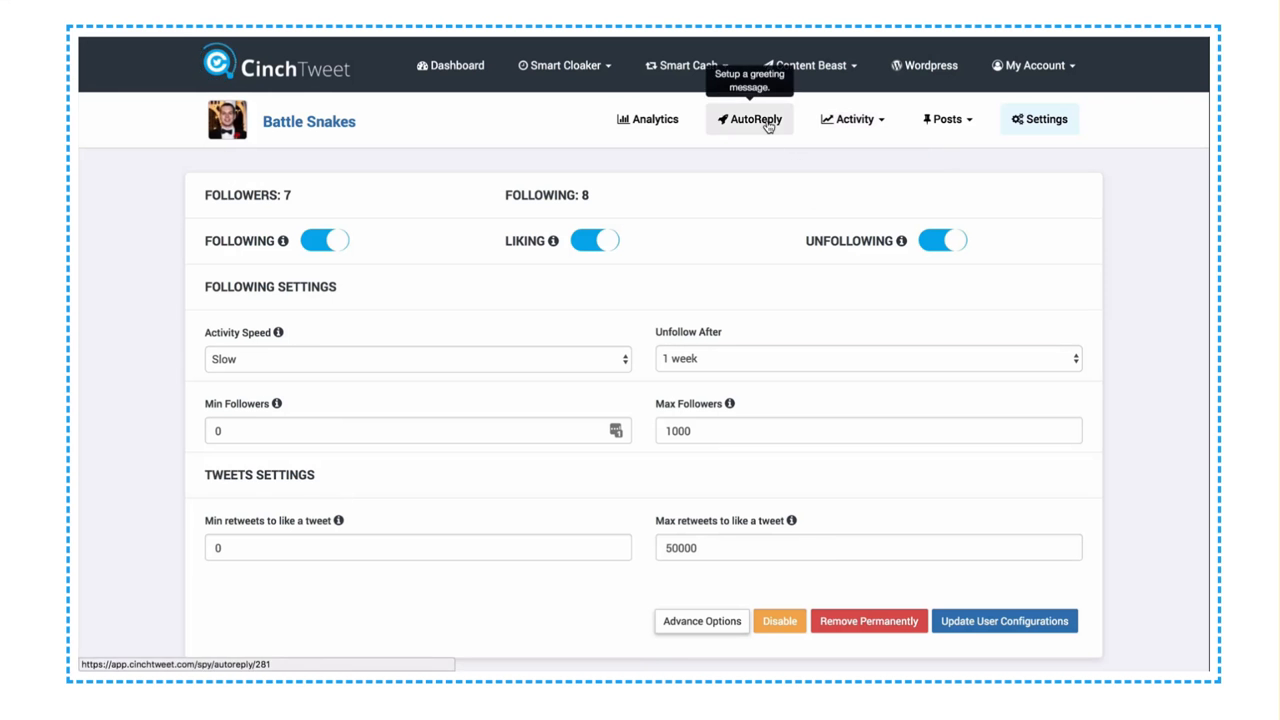
click(766, 123)
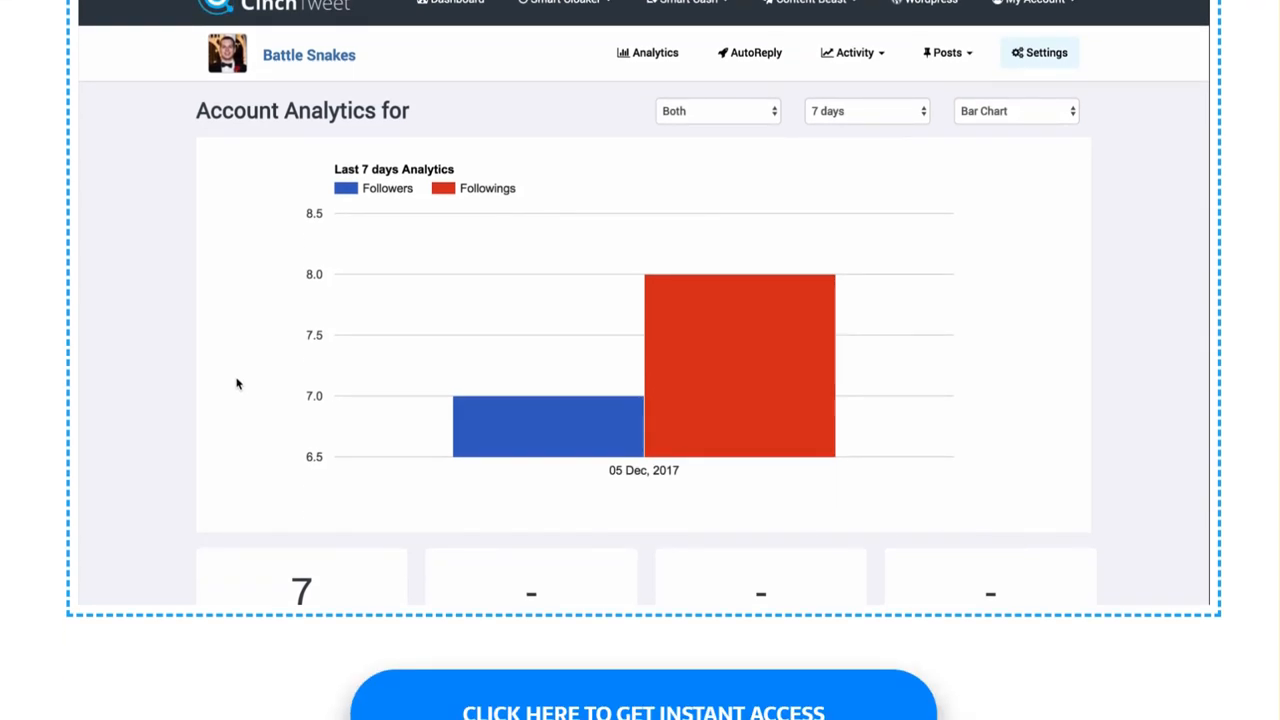
Step: Review the CinchTweet sales page from below the demo video through the benefits, guarantee and WordPress bonus to the monthly package's price and features
scroll(644, 360, up, 1)
scroll(644, 360, down, 4)
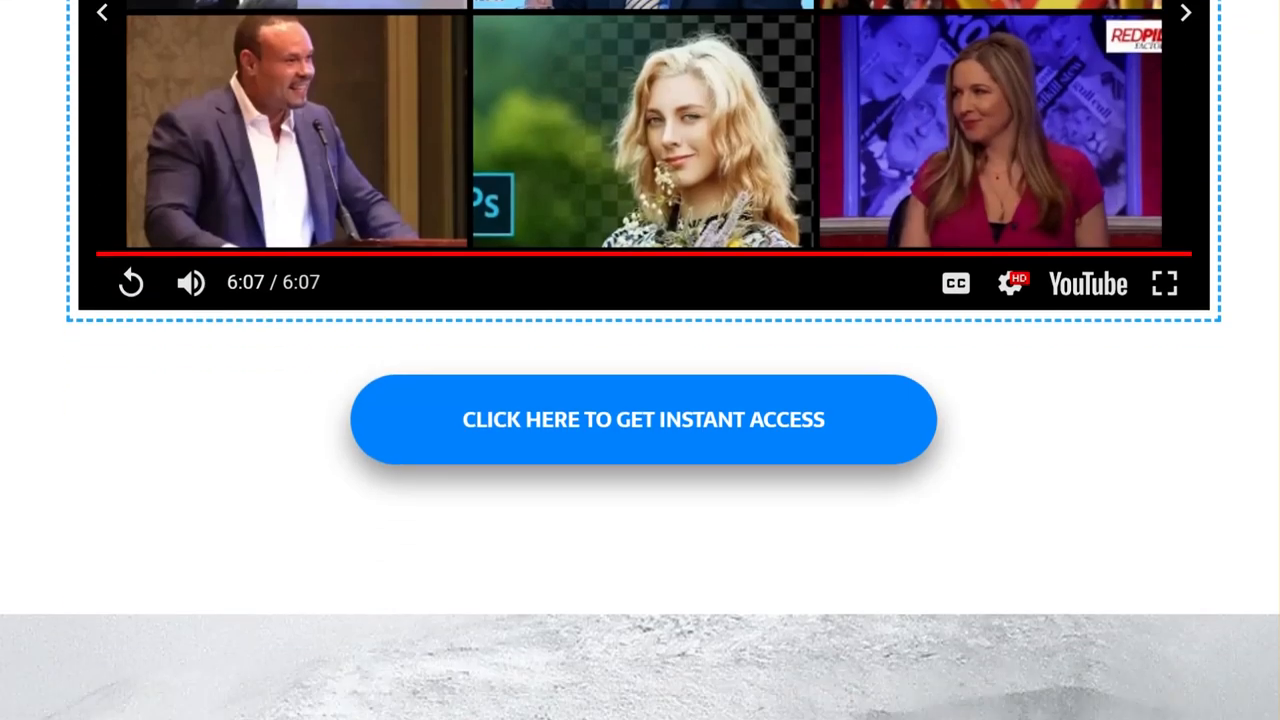
scroll(640, 360, down, 2)
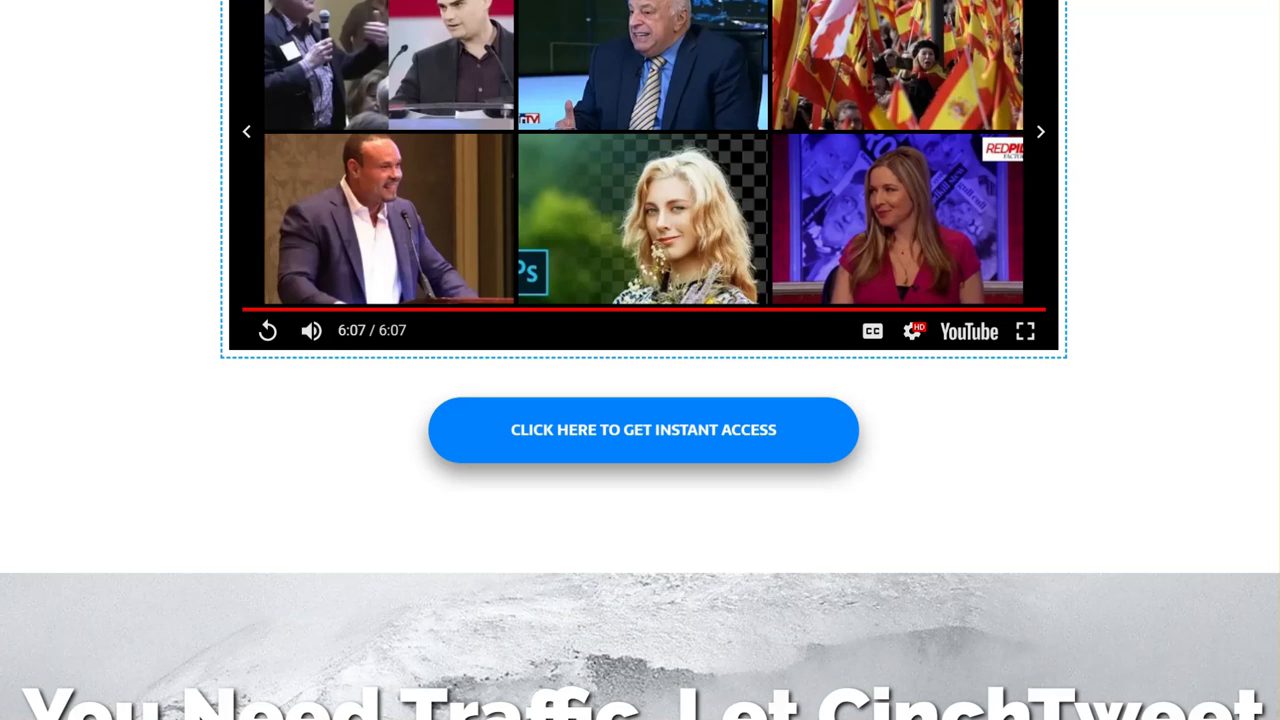
scroll(640, 360, down, 4)
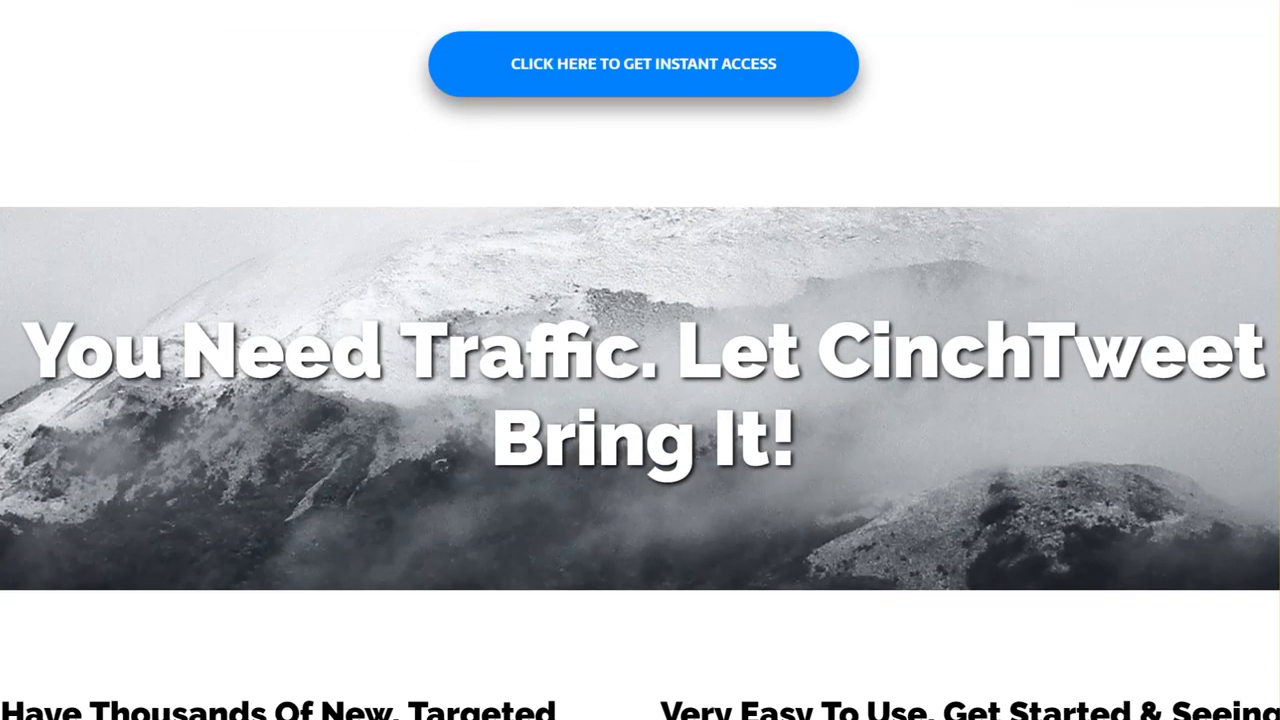
scroll(640, 360, down, 1)
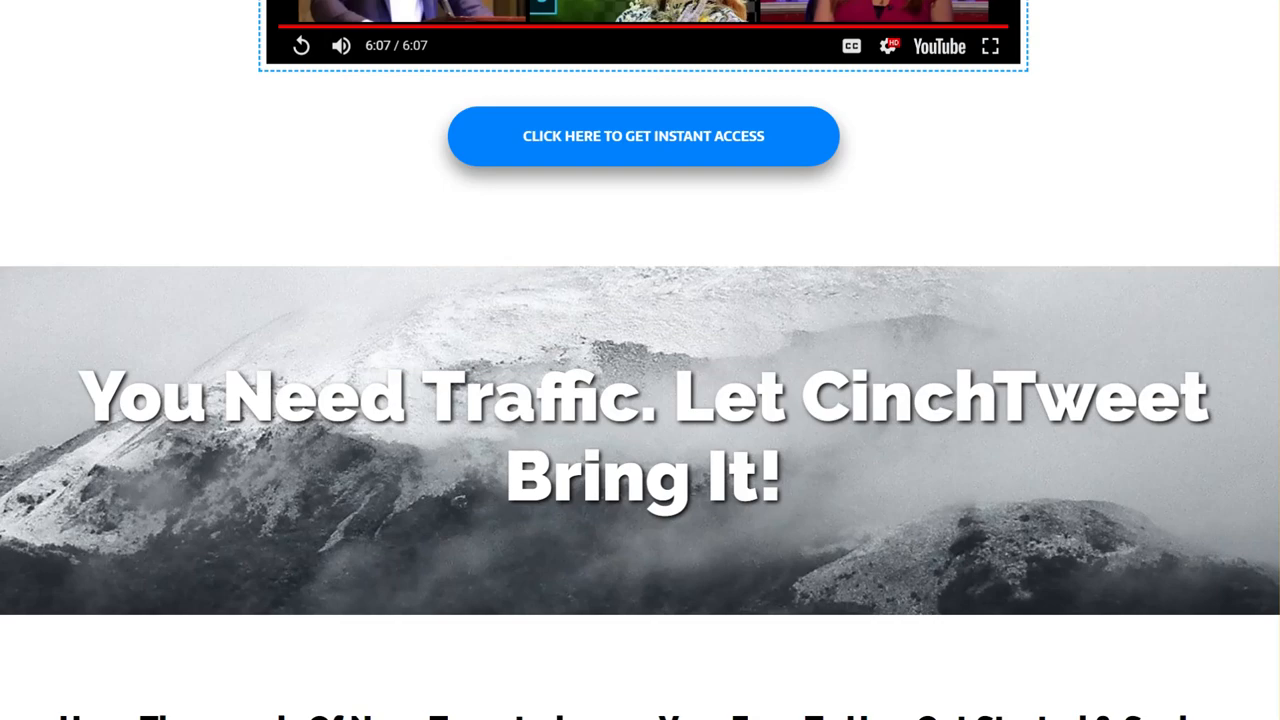
scroll(640, 360, down, 3)
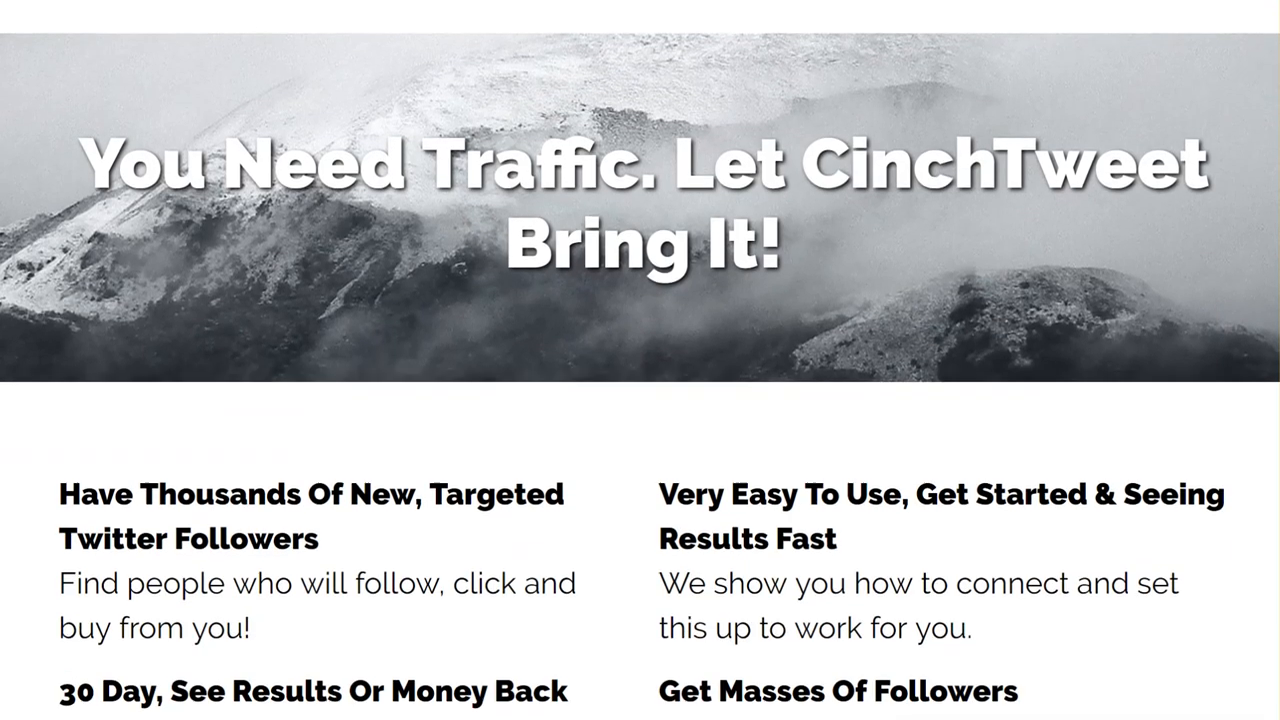
scroll(640, 360, down, 3)
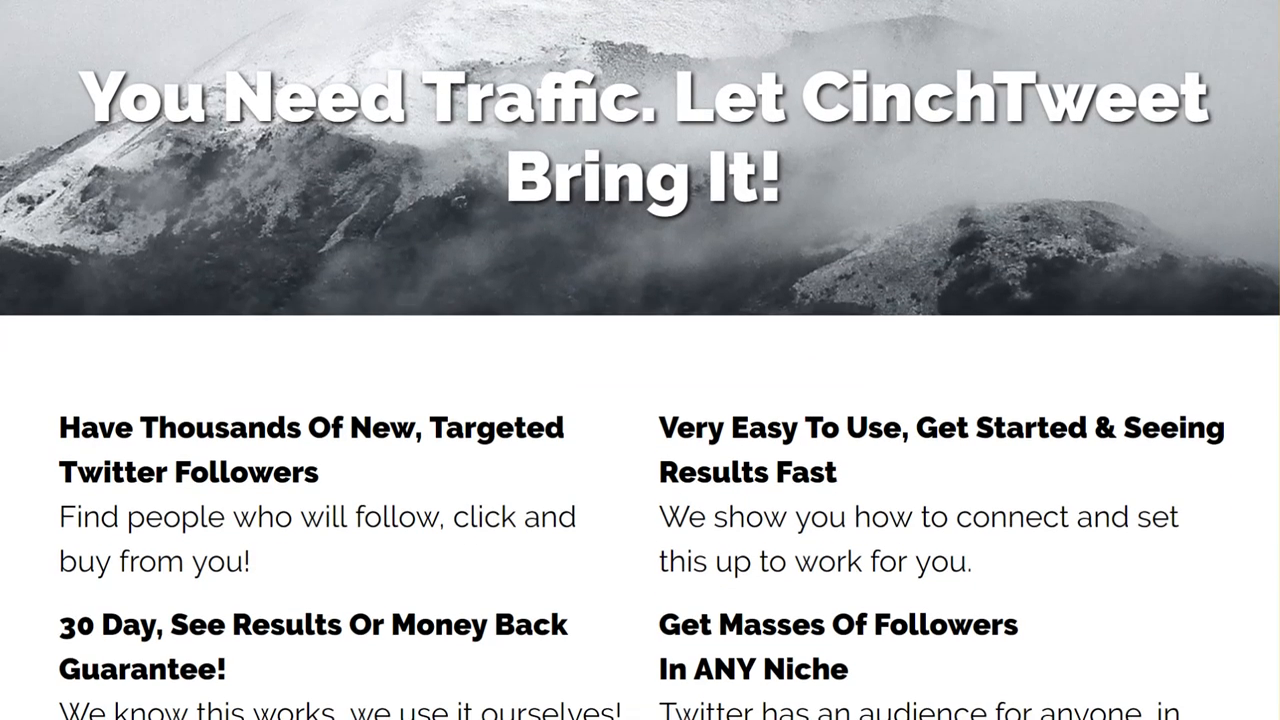
scroll(640, 360, down, 4)
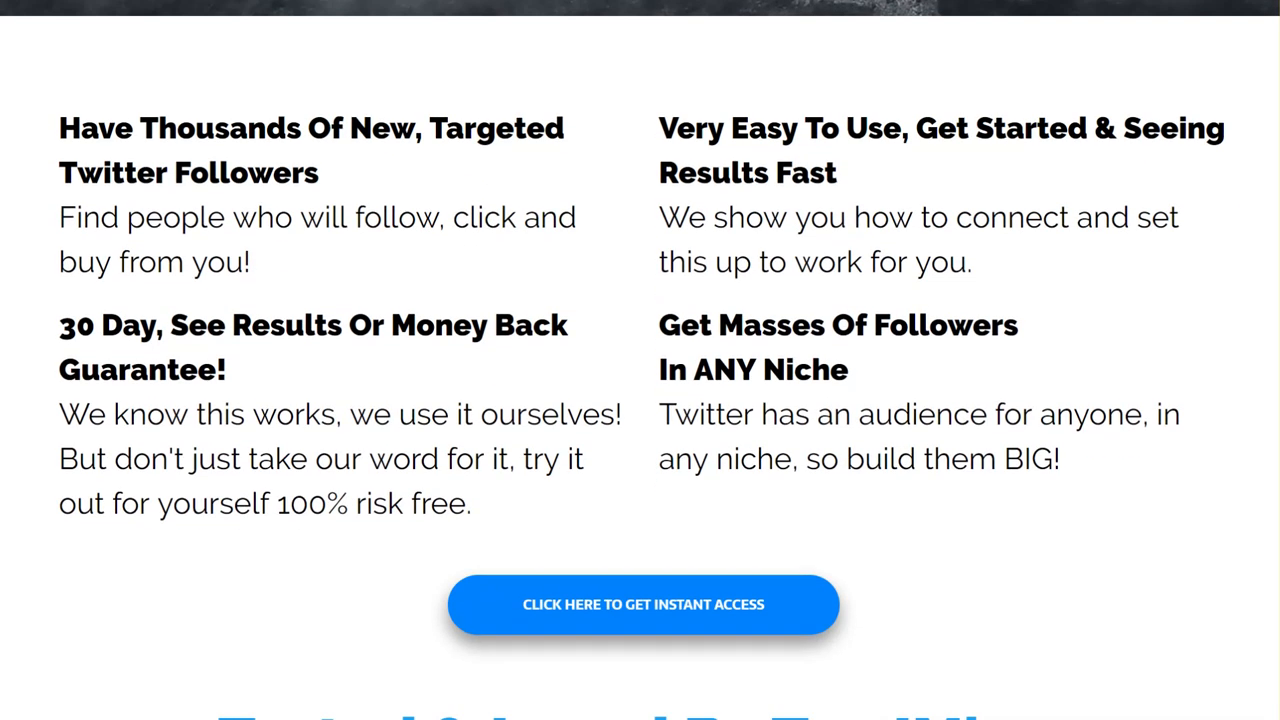
scroll(640, 360, down, 5)
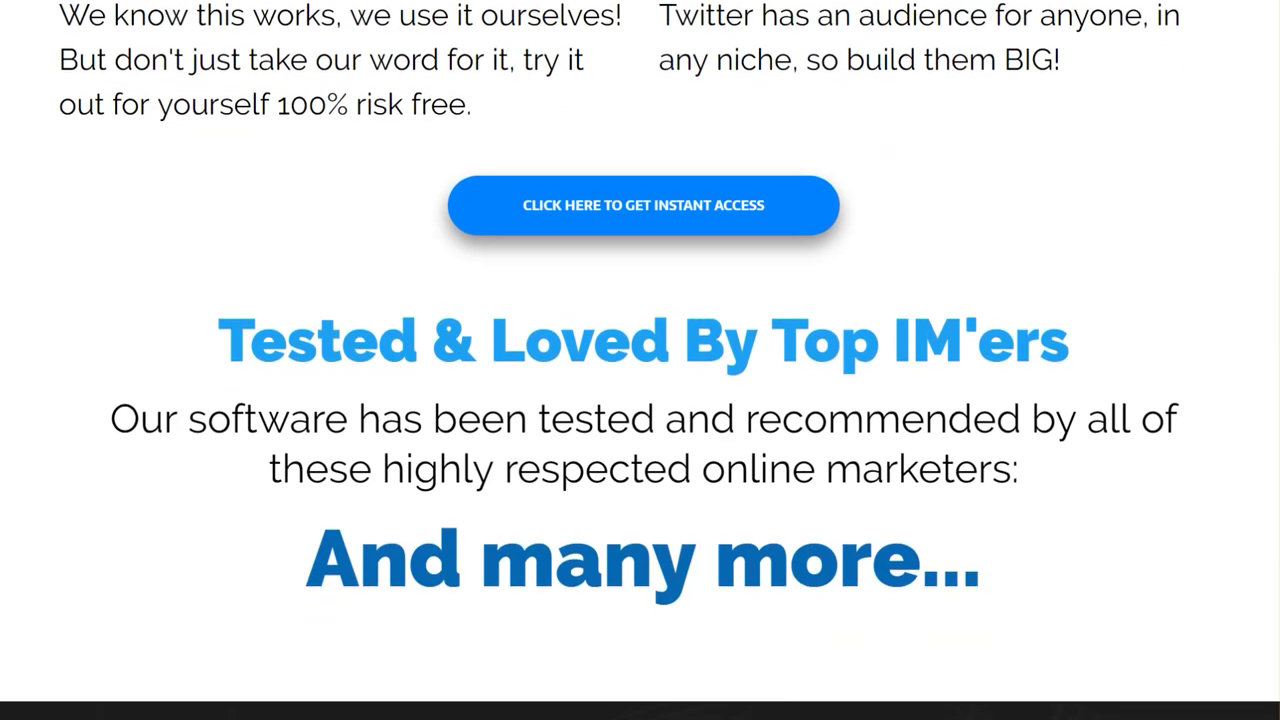
scroll(640, 360, down, 5)
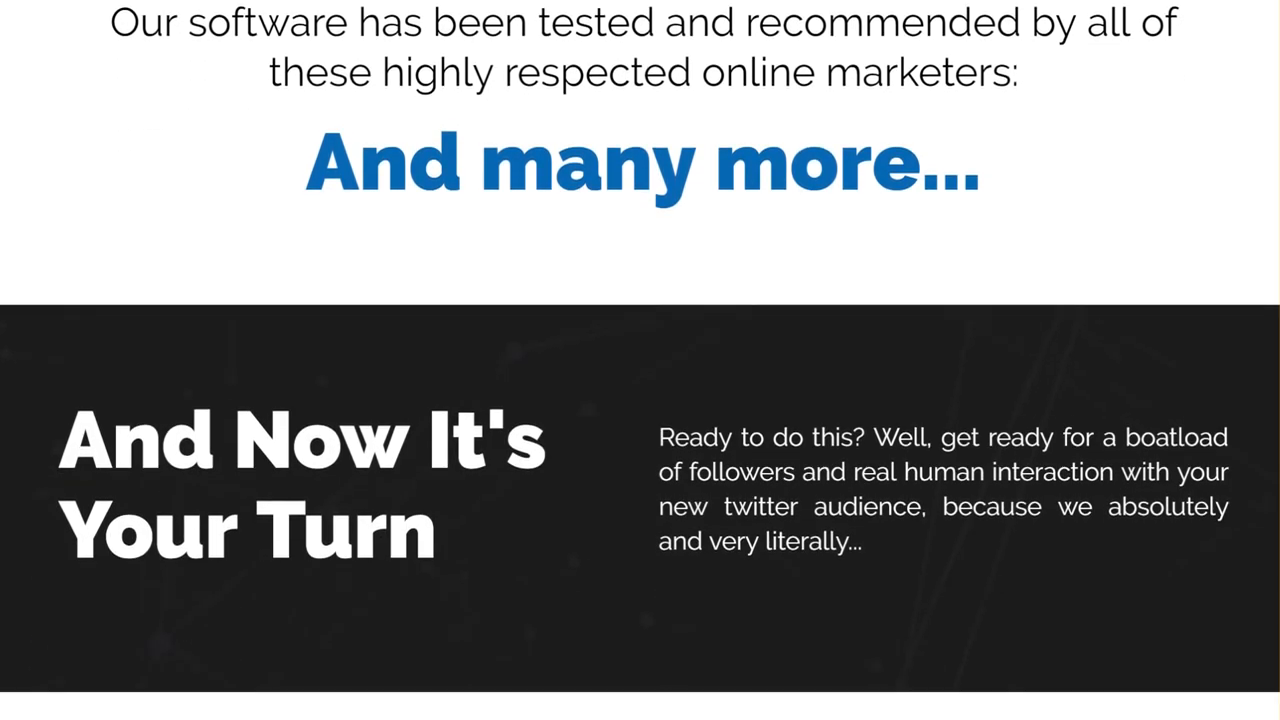
scroll(640, 360, down, 5)
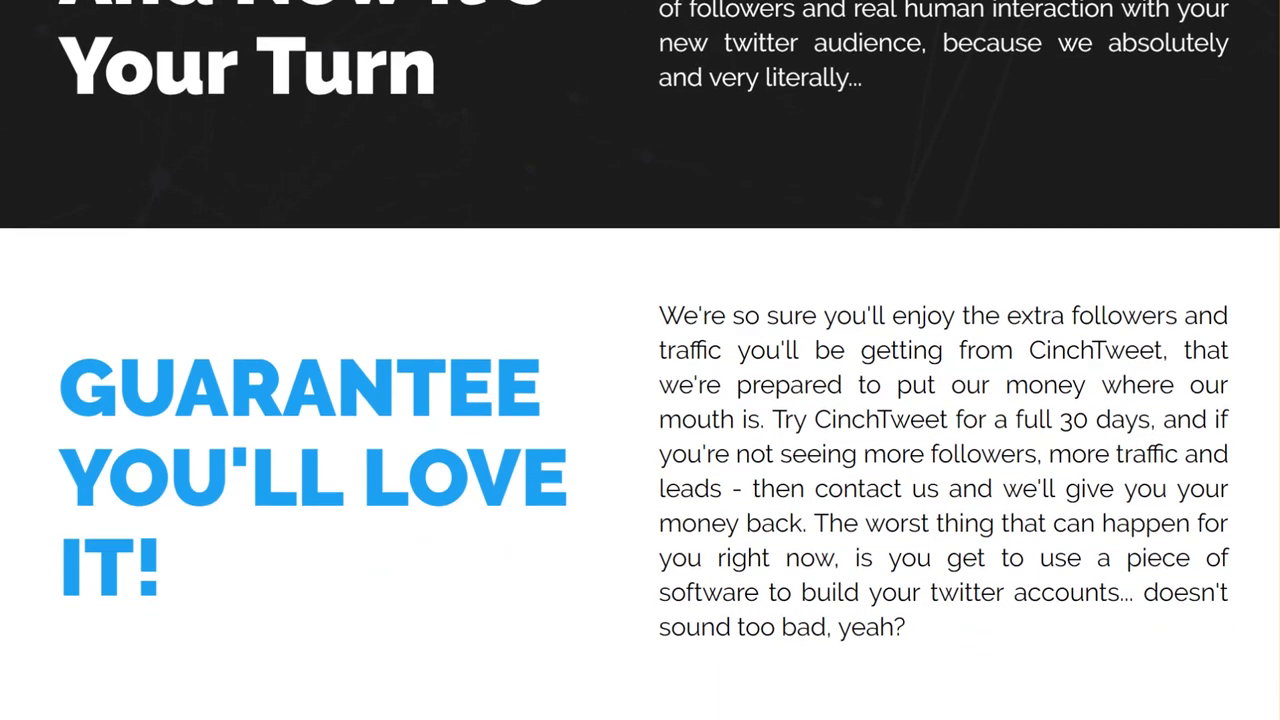
scroll(640, 360, down, 5)
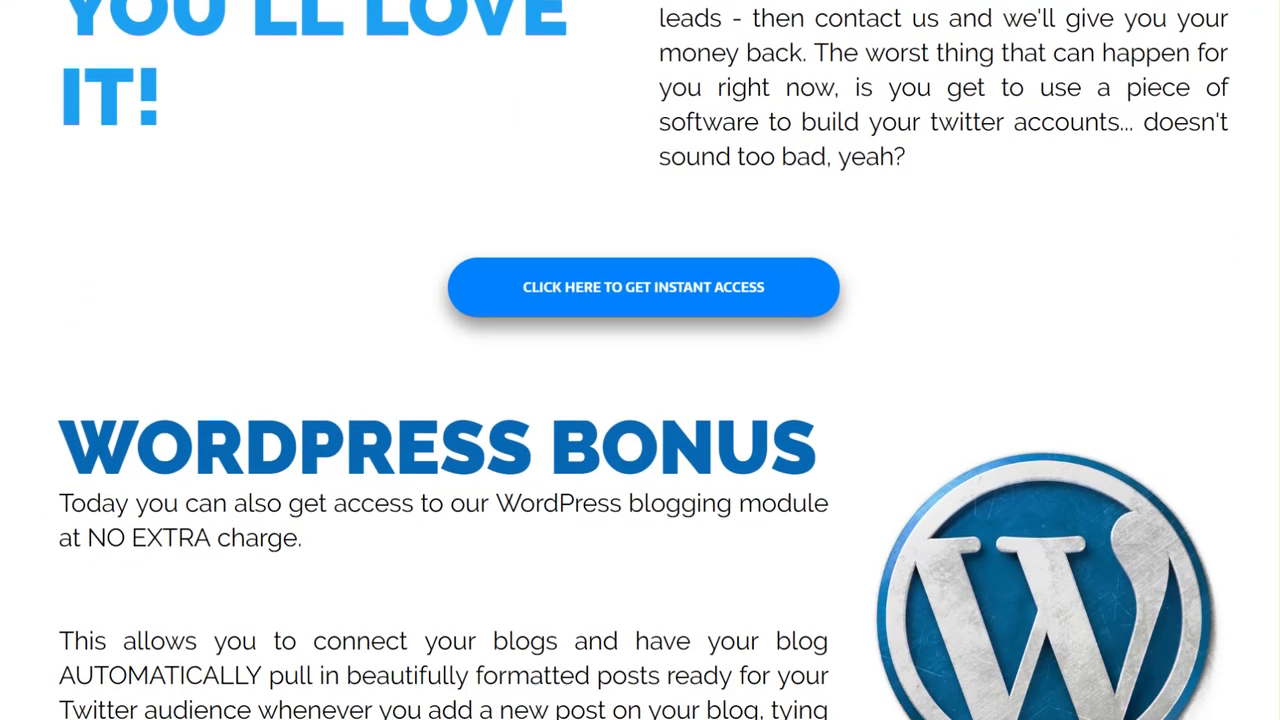
scroll(640, 360, down, 4)
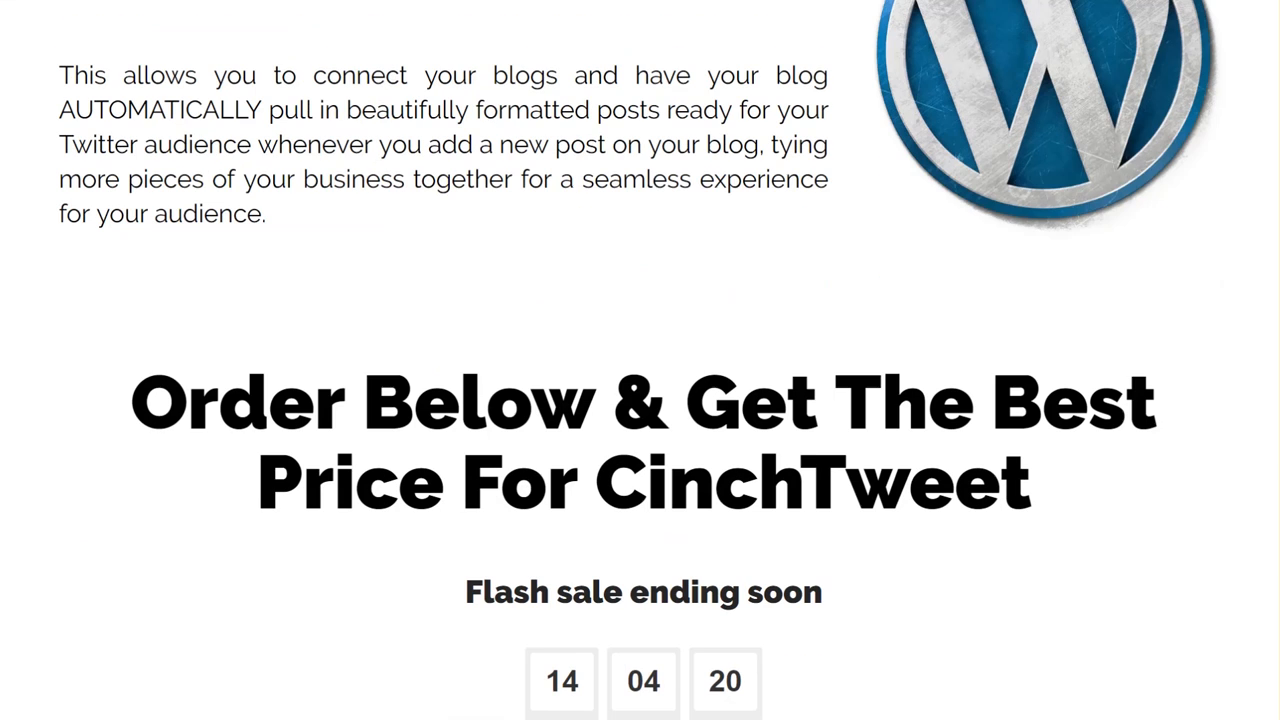
scroll(640, 360, down, 1)
scroll(640, 360, down, 2)
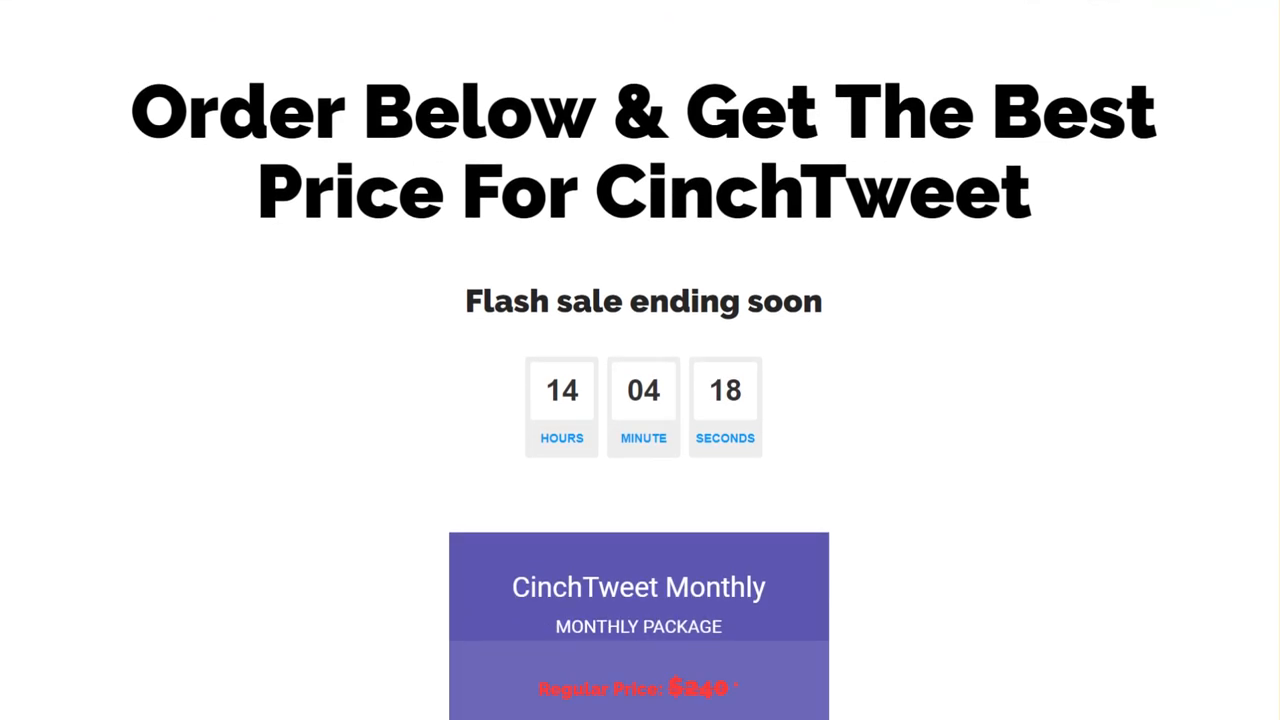
scroll(640, 360, down, 2)
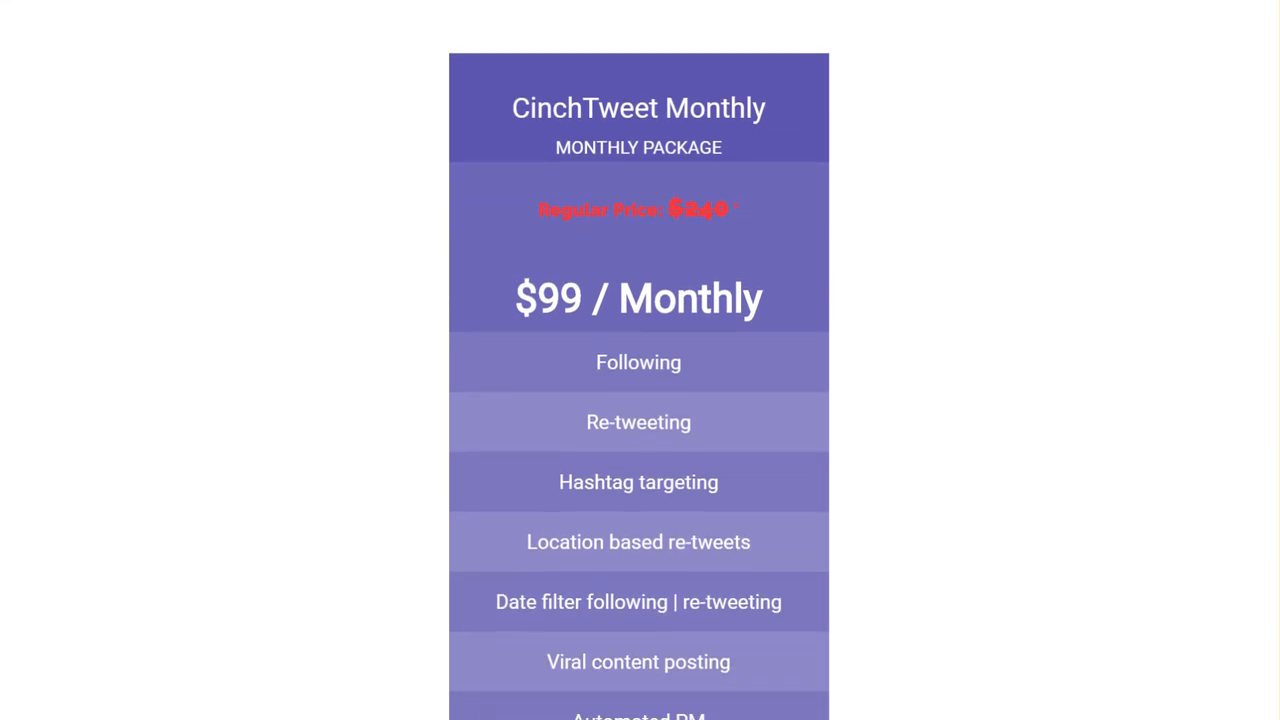
scroll(640, 360, down, 3)
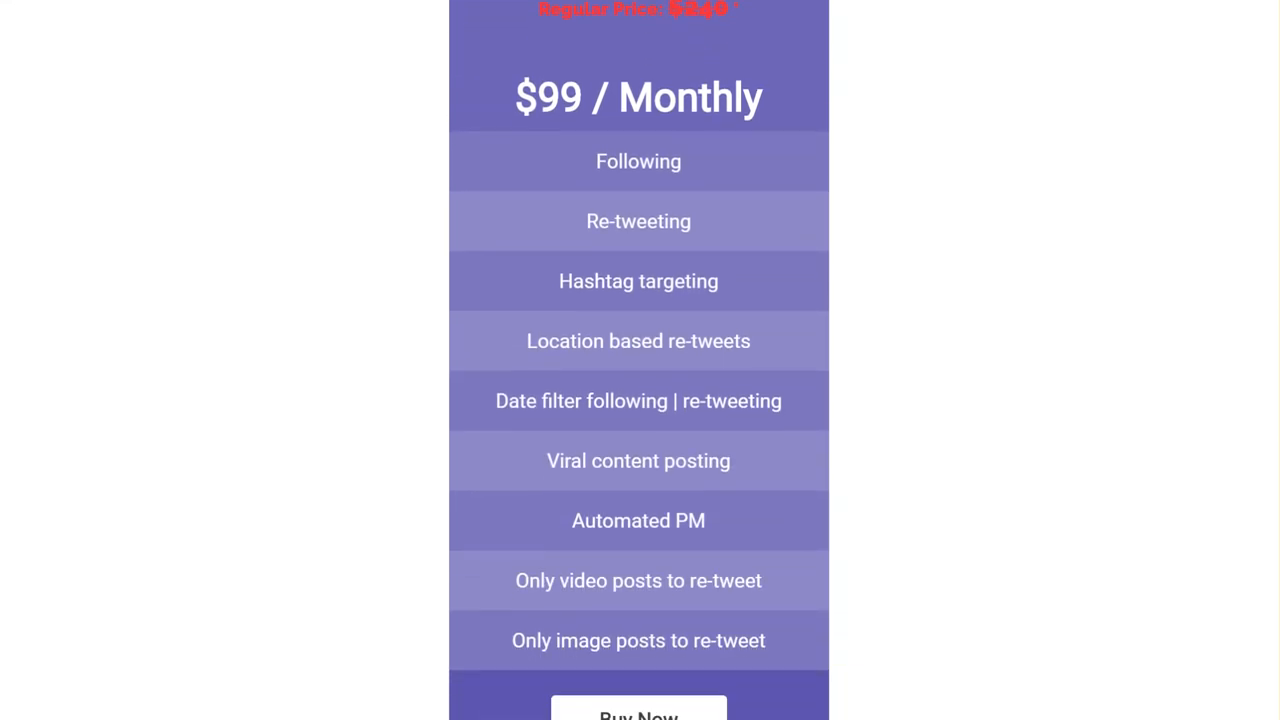
scroll(640, 360, up, 3)
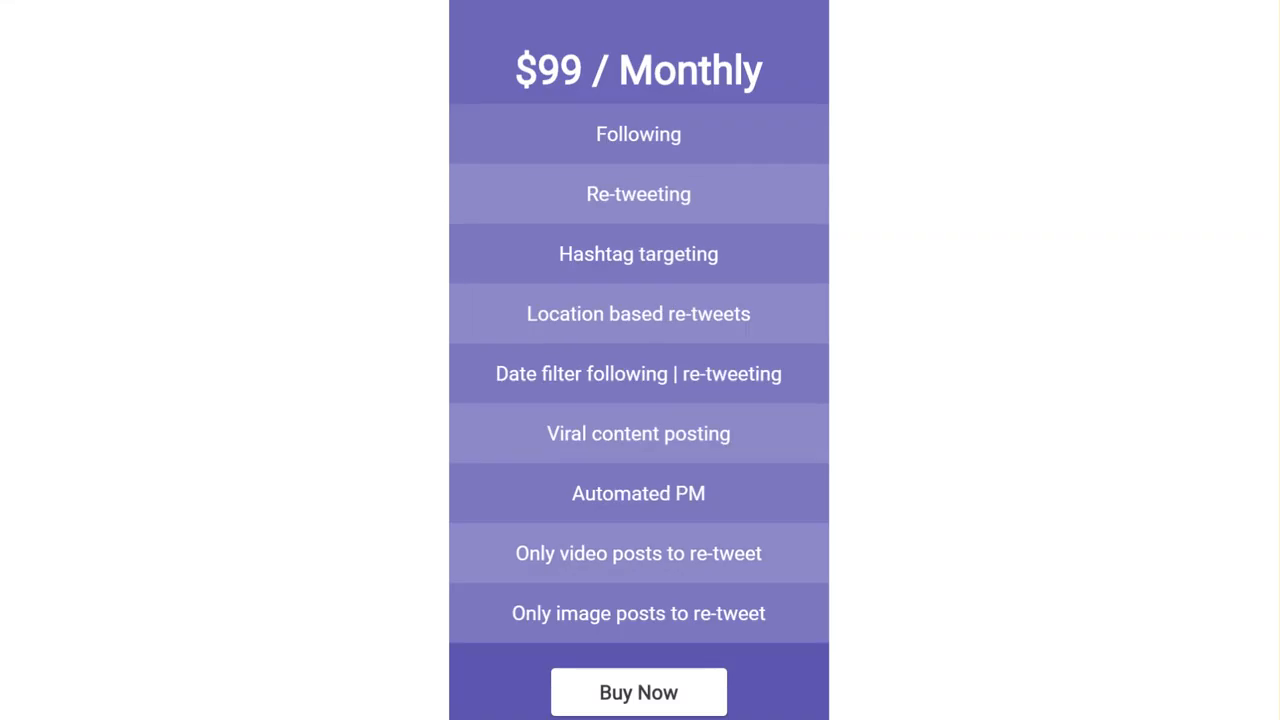
Step: Review the rest of the sales page from the monthly package's feature list through the closing pitch to the FAQ section
scroll(640, 360, down, 5)
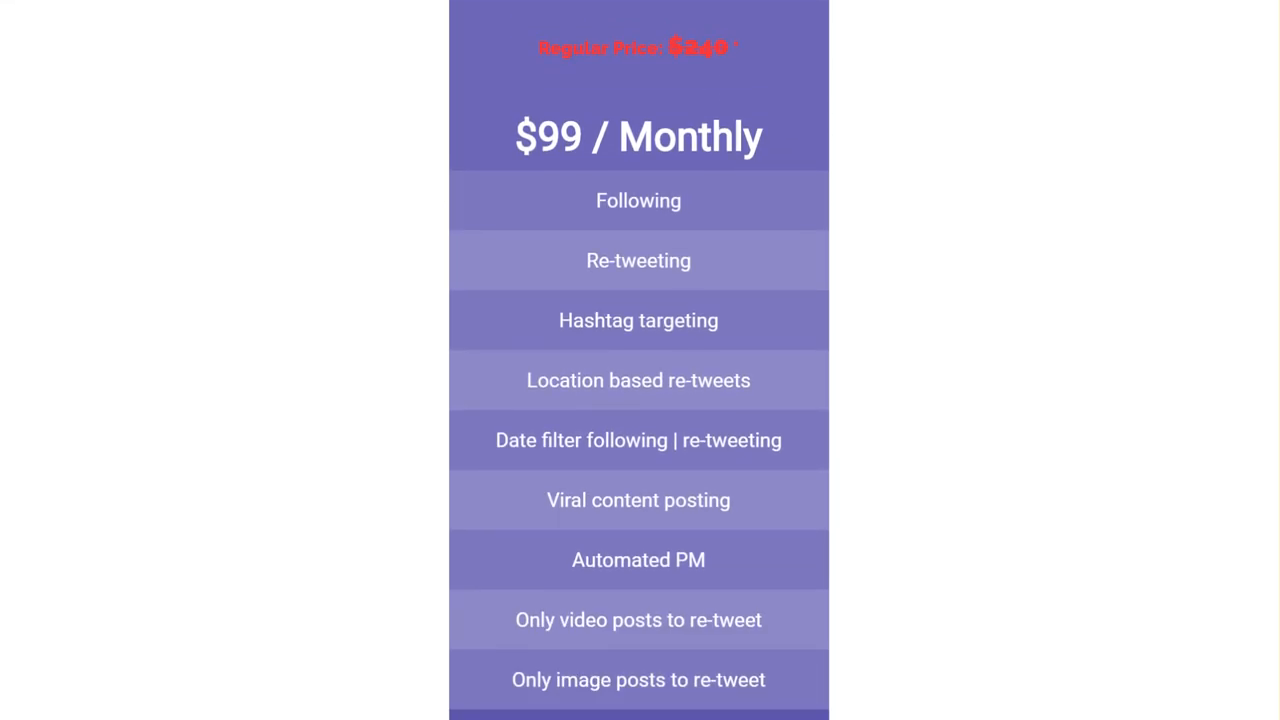
scroll(640, 360, down, 5)
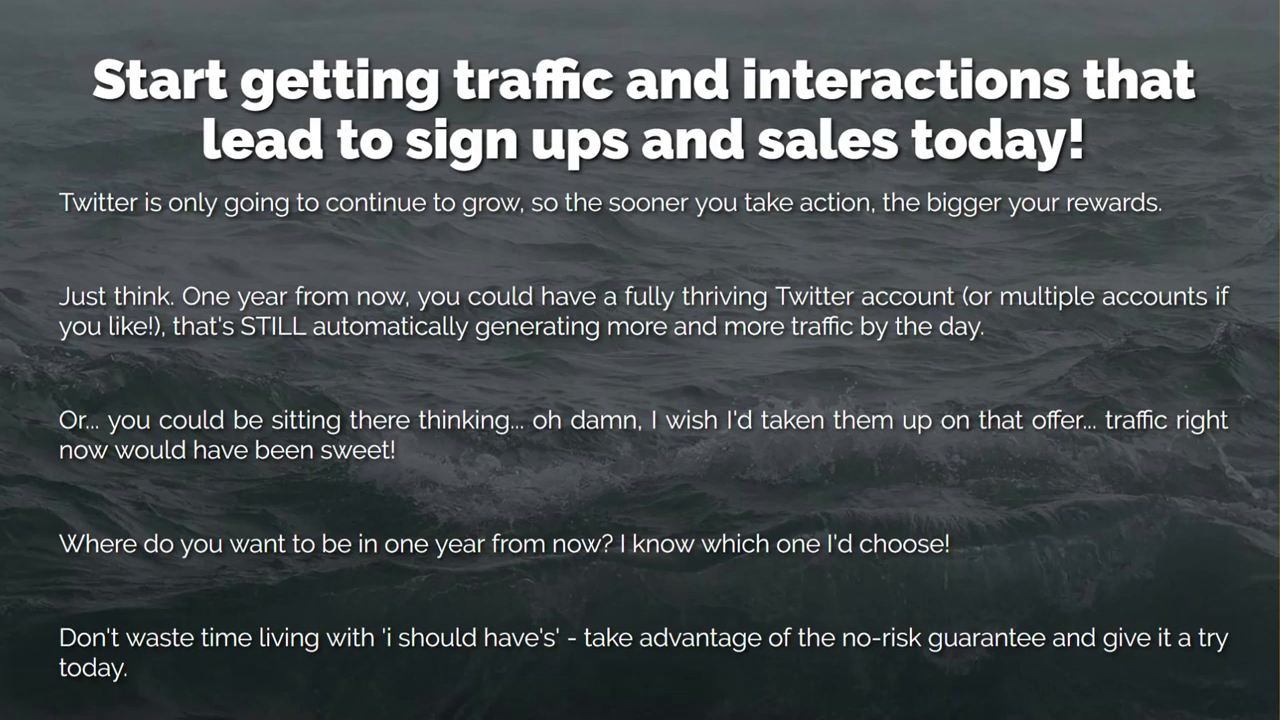
scroll(640, 360, down, 5)
scroll(640, 360, down, 3)
scroll(640, 360, down, 1)
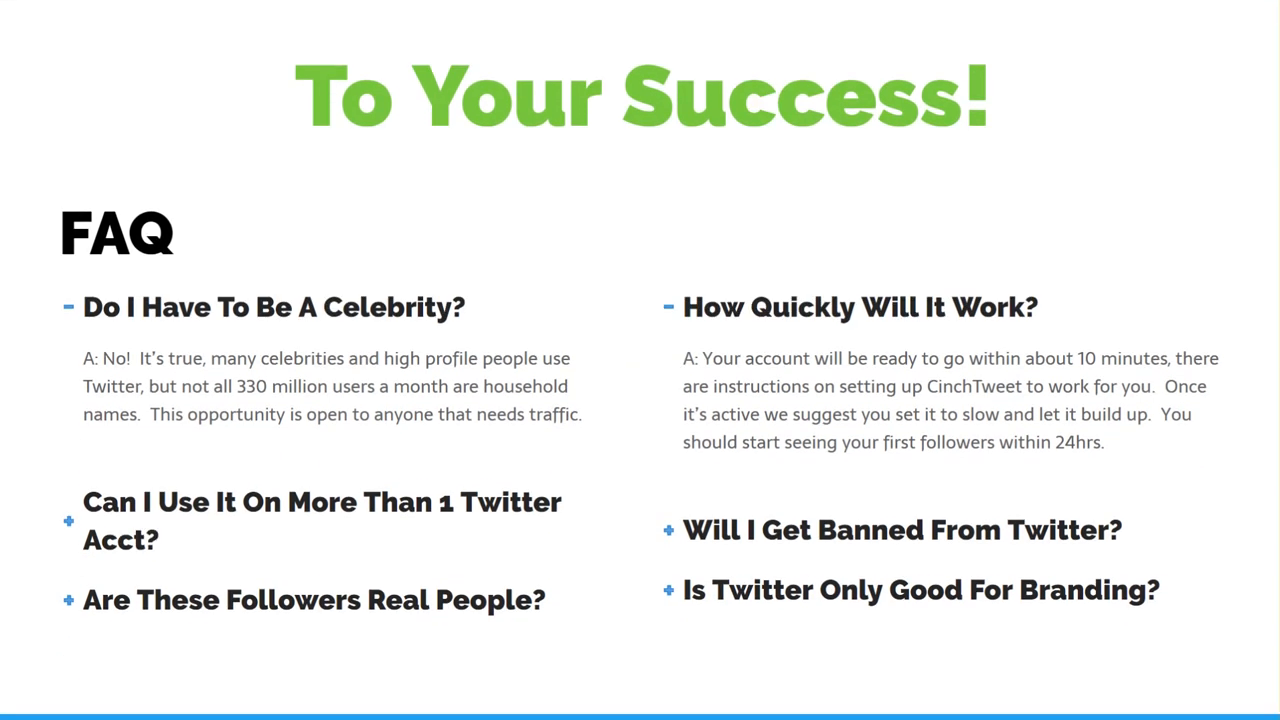
Step: Expand the FAQ answers about using more than one Twitter account, getting banned, whether followers are real people, and branding
scroll(640, 360, down, 1)
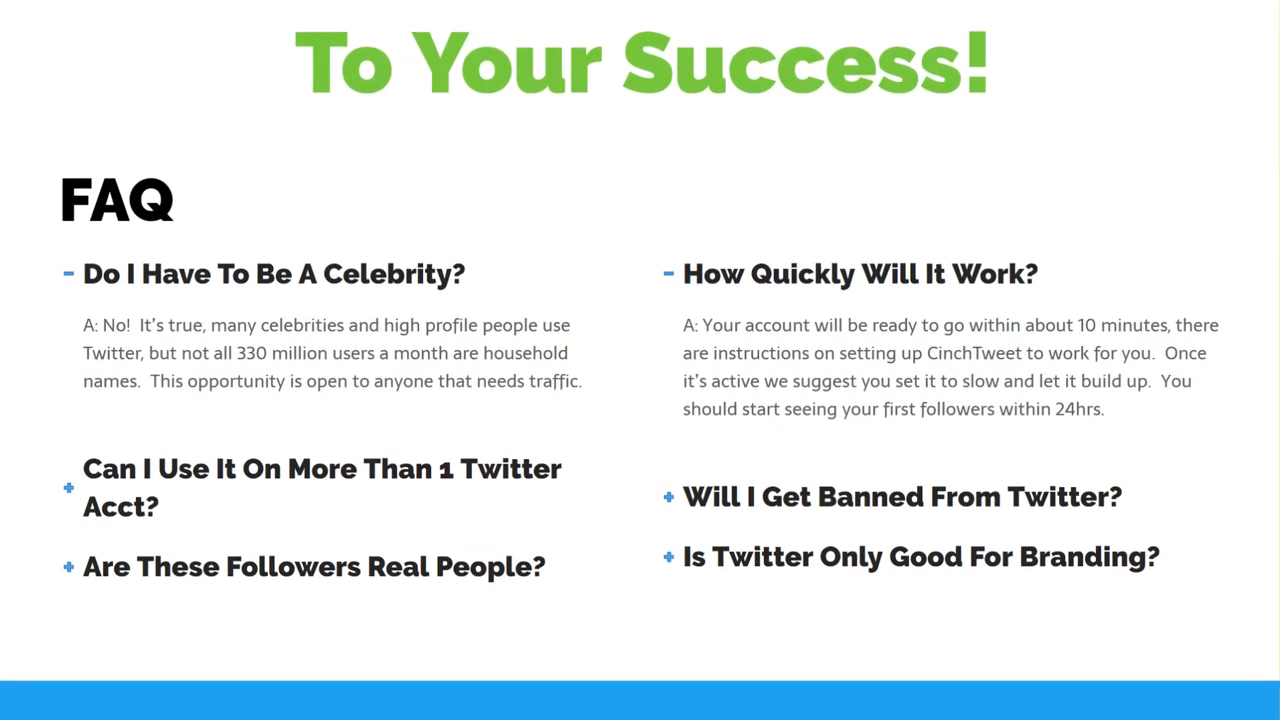
scroll(900, 405, down, 1)
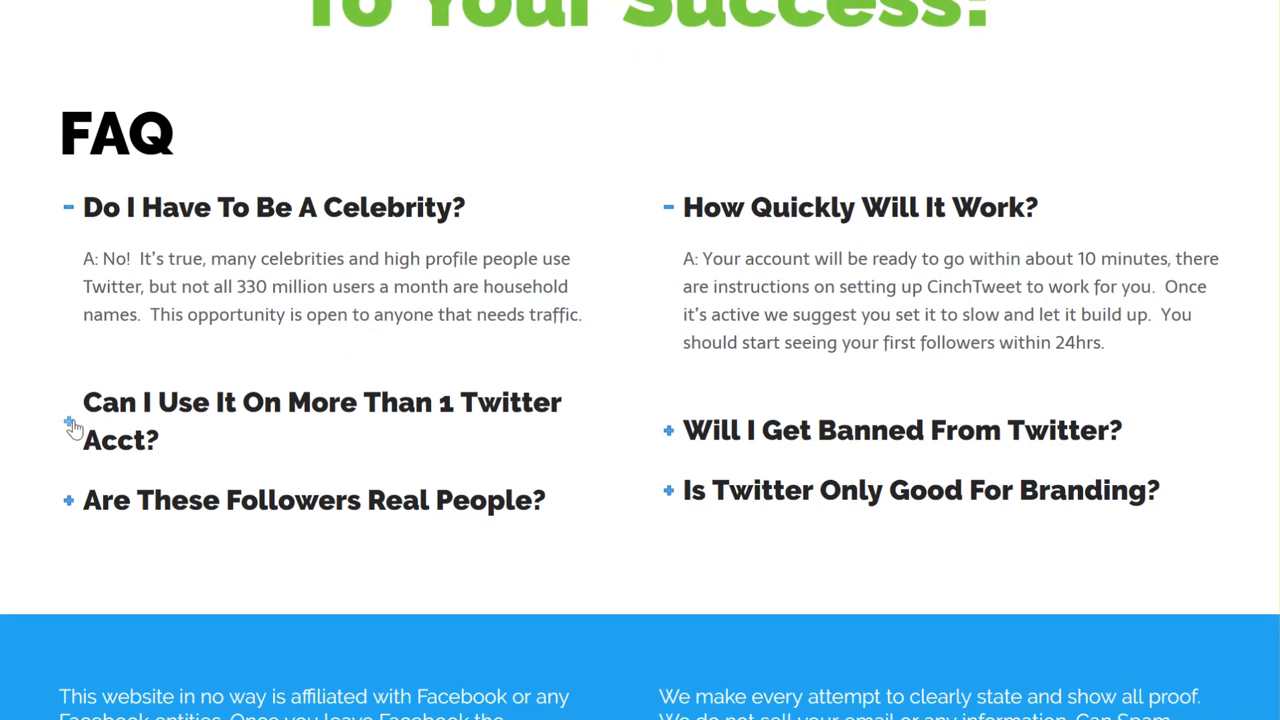
click(70, 423)
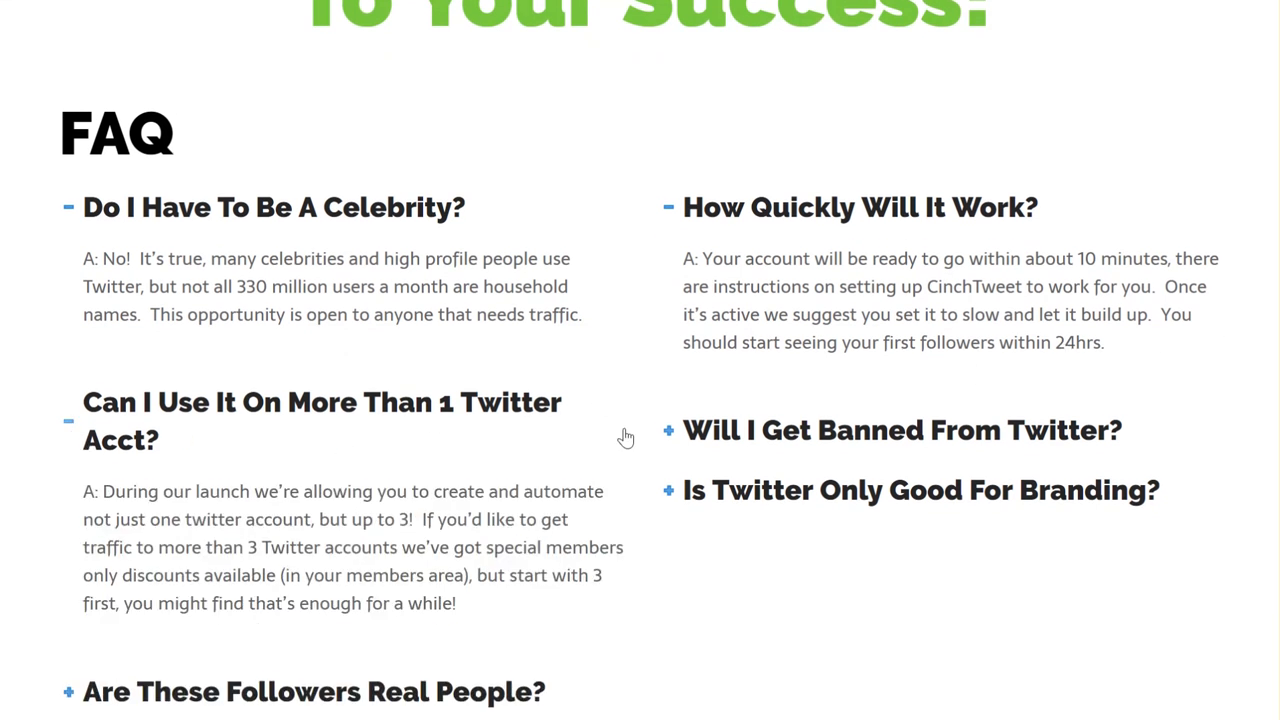
click(670, 433)
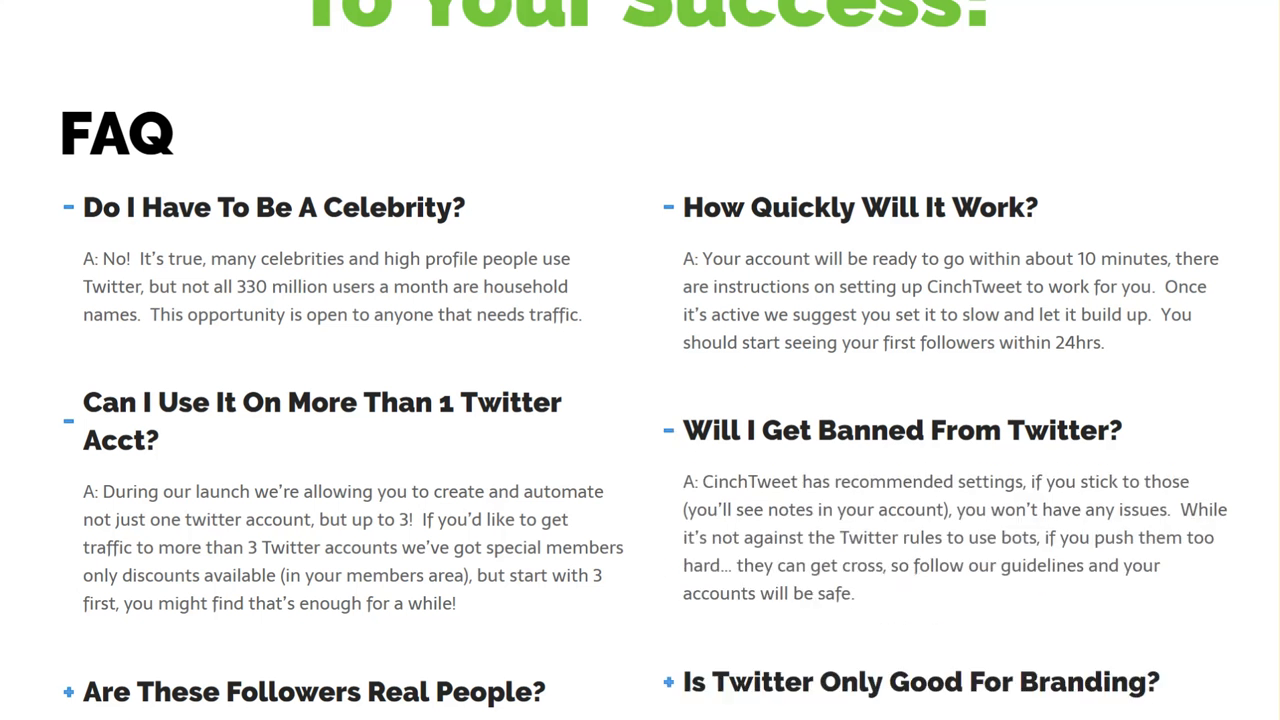
scroll(672, 436, down, 3)
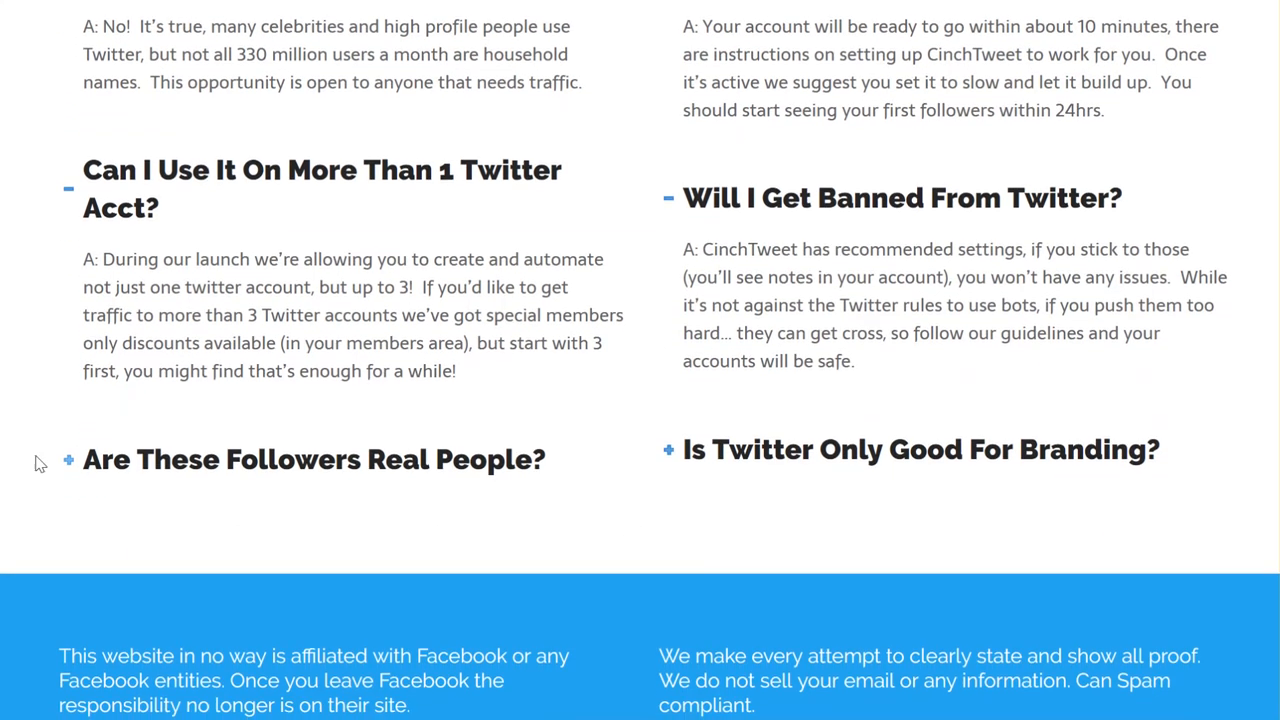
click(68, 462)
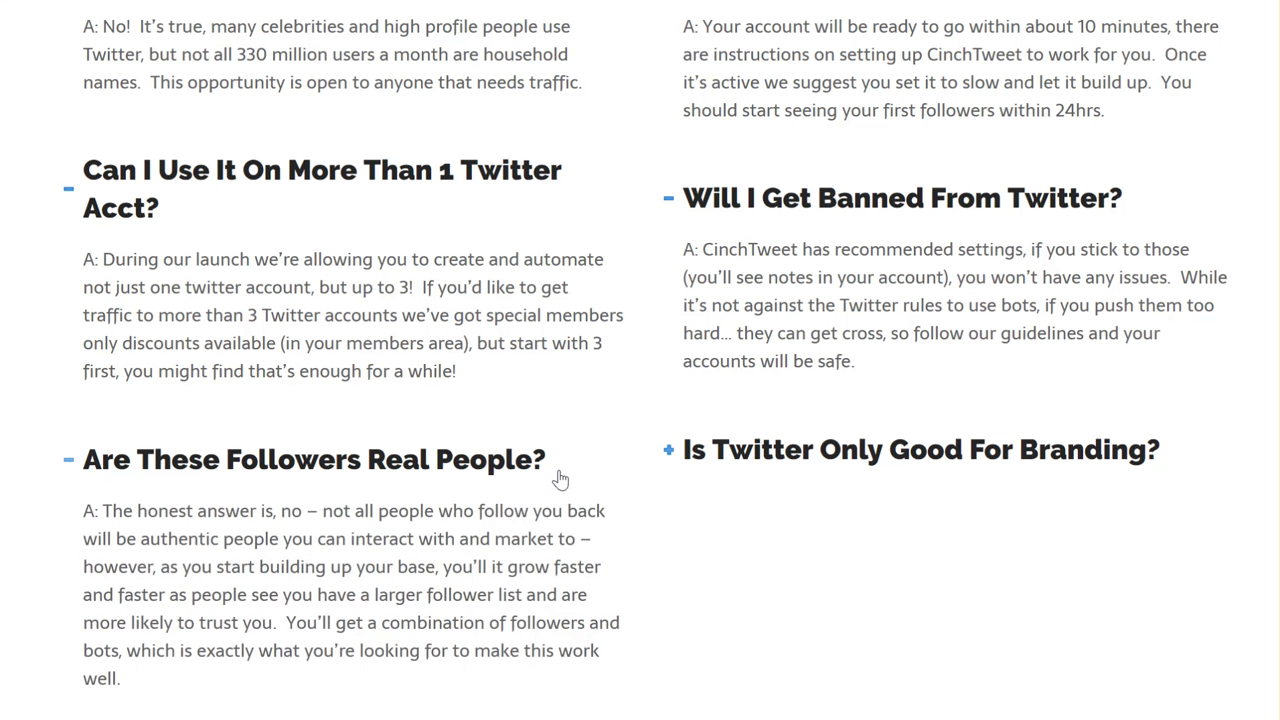
click(670, 452)
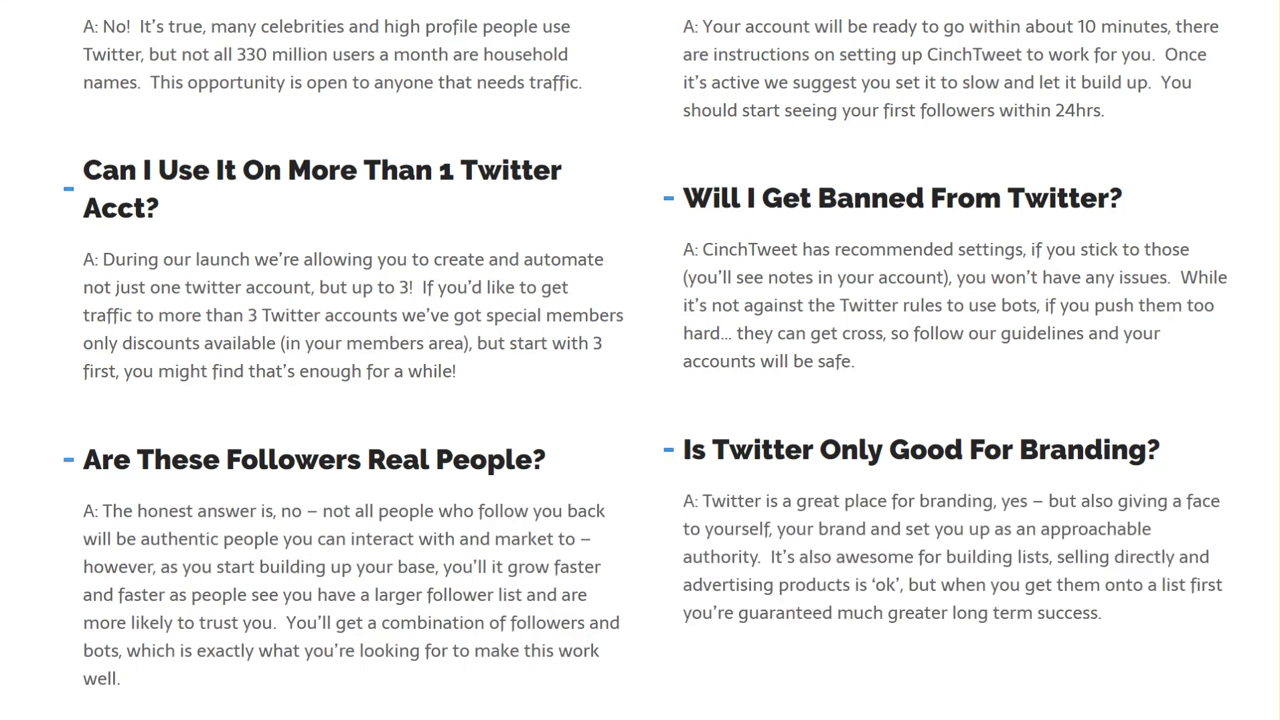